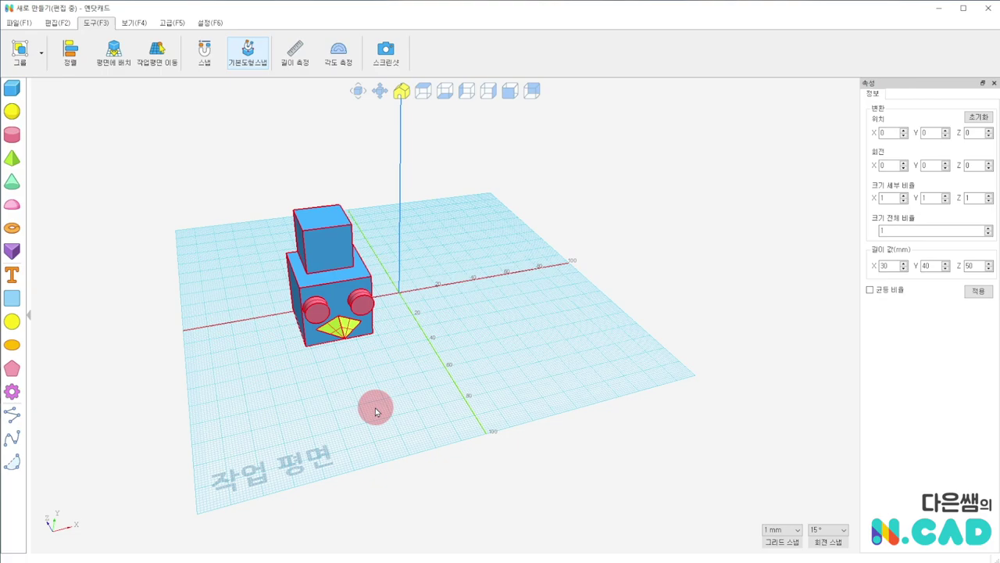
Deselect the robot, show the 편집 (F2) tools, and set the duplicate mode to 패턴 복제
left_click(232, 225)
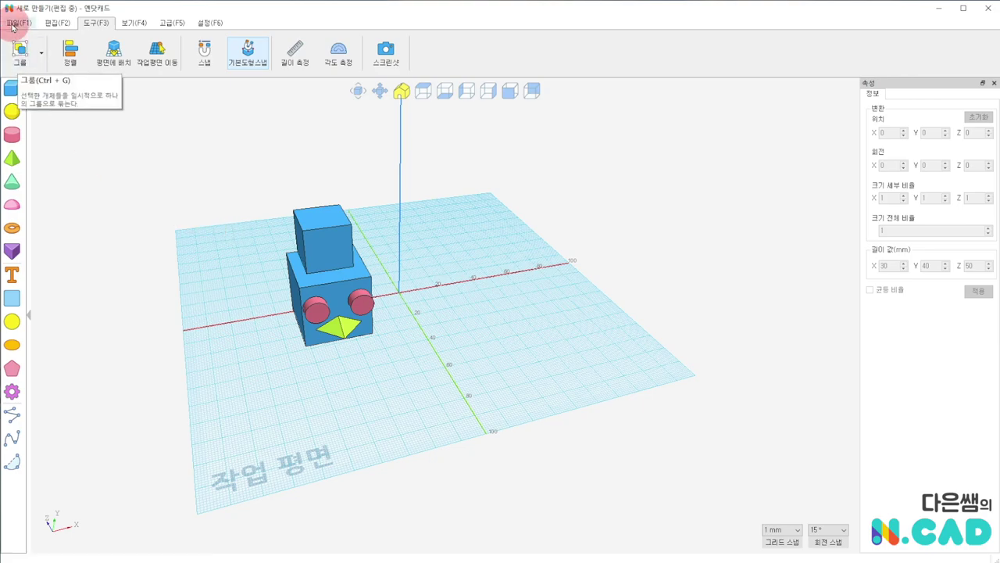
left_click(58, 23)
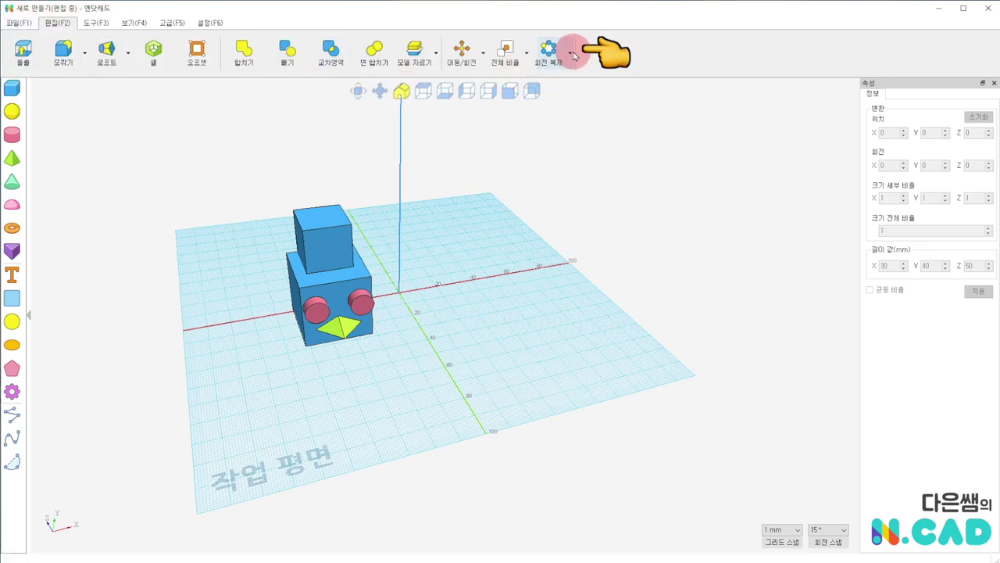
left_click(569, 52)
left_click(575, 75)
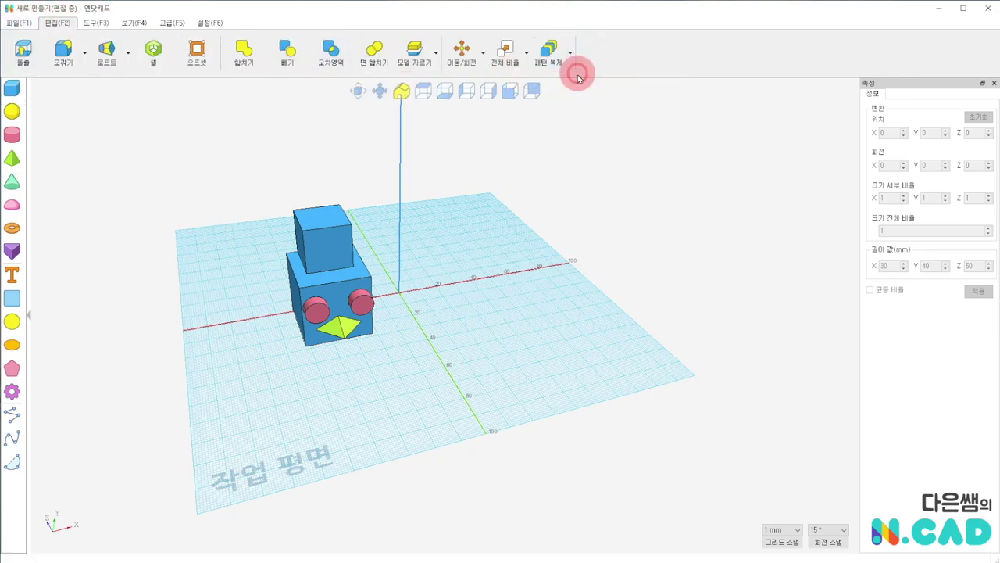
left_click(570, 53)
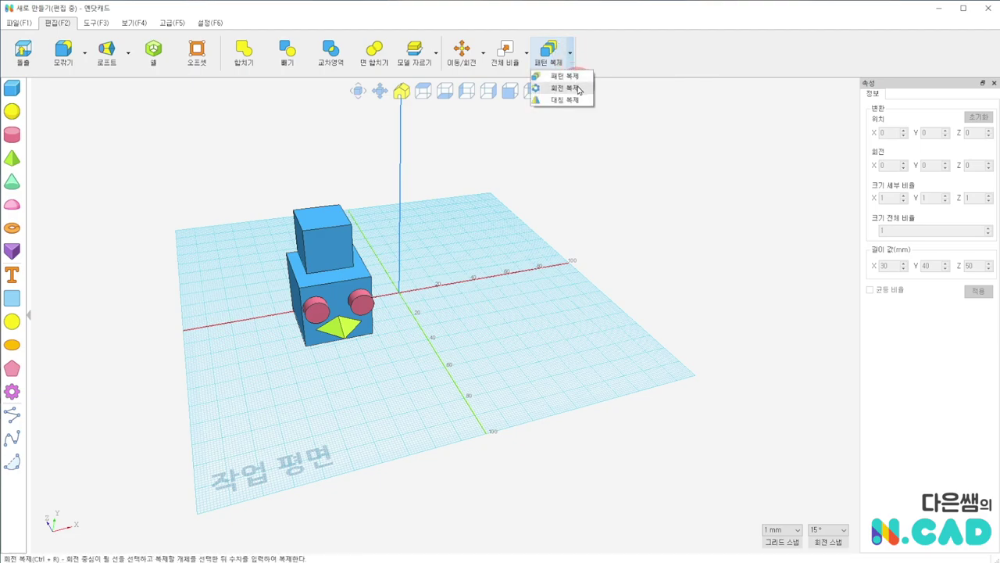
left_click(643, 45)
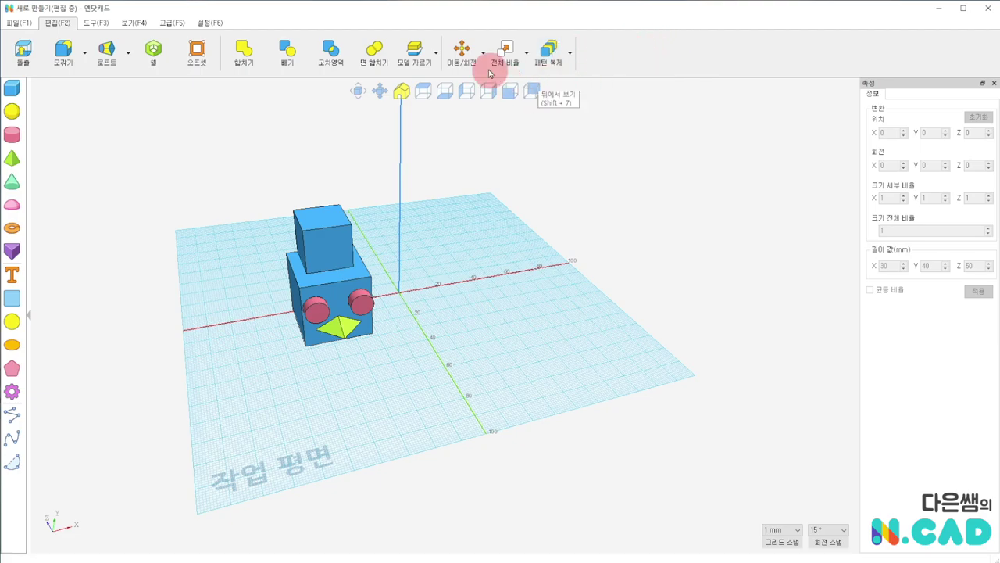
left_click(543, 54)
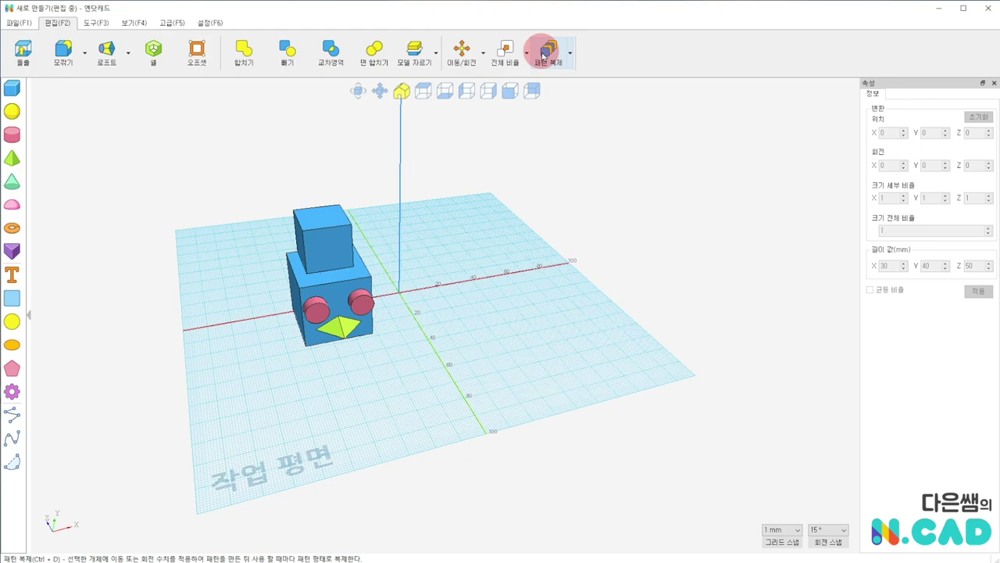
Copy the robot and paste three copies at 45 mm, 103 mm and -48 mm along X
right_click_drag(527, 396, 394, 367)
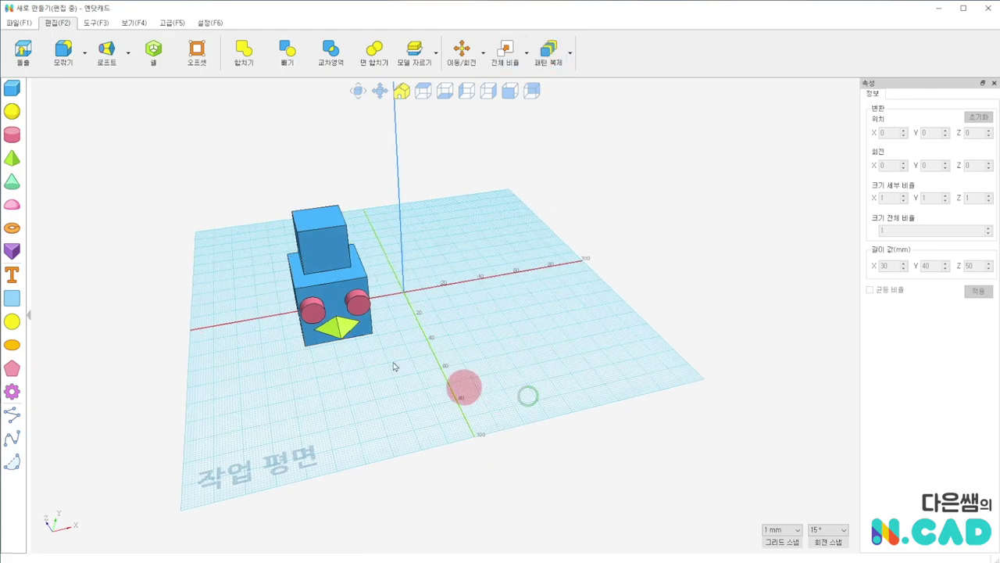
left_click(341, 300)
key("ctrl+c")
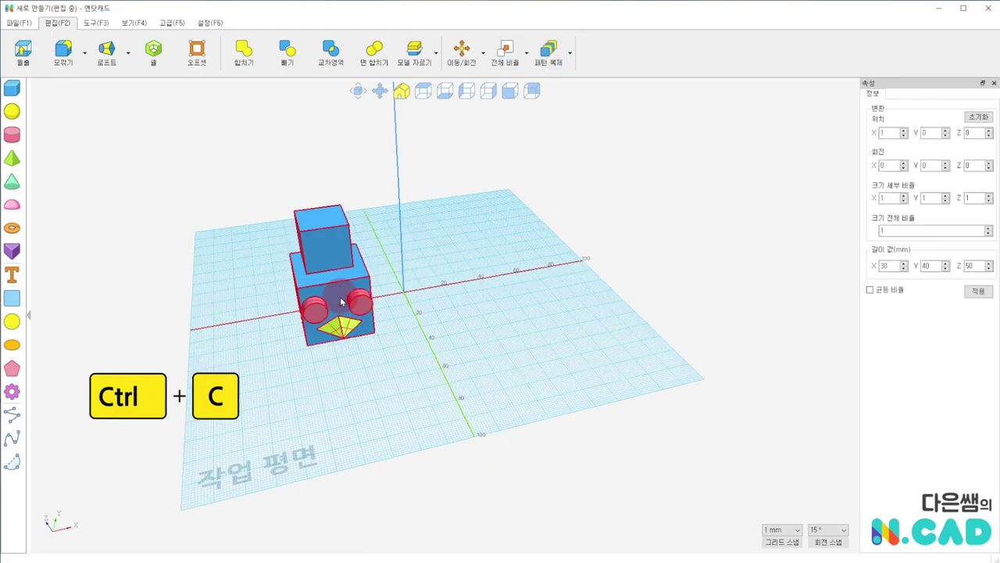
key("ctrl+v")
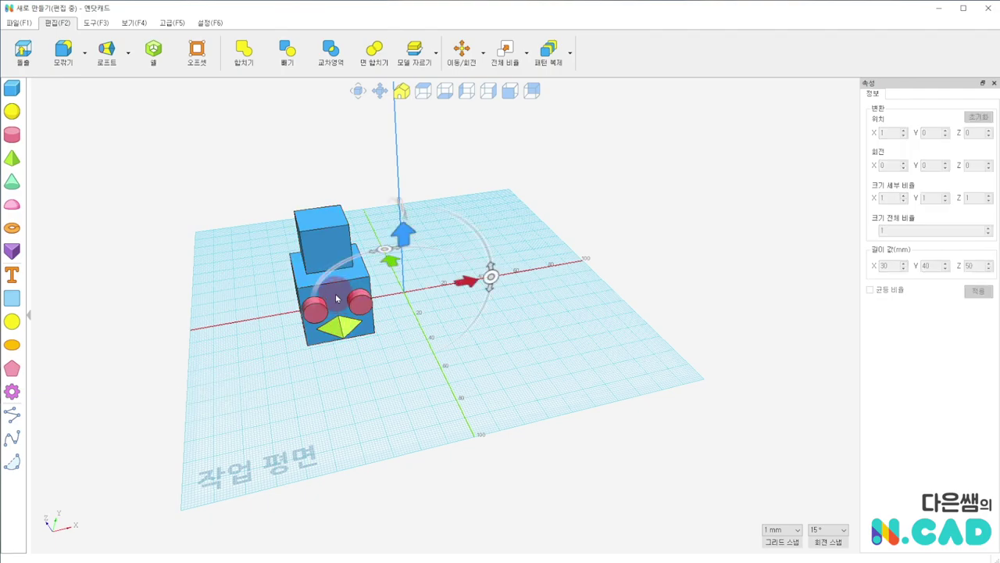
left_click_drag(468, 285, 548, 269)
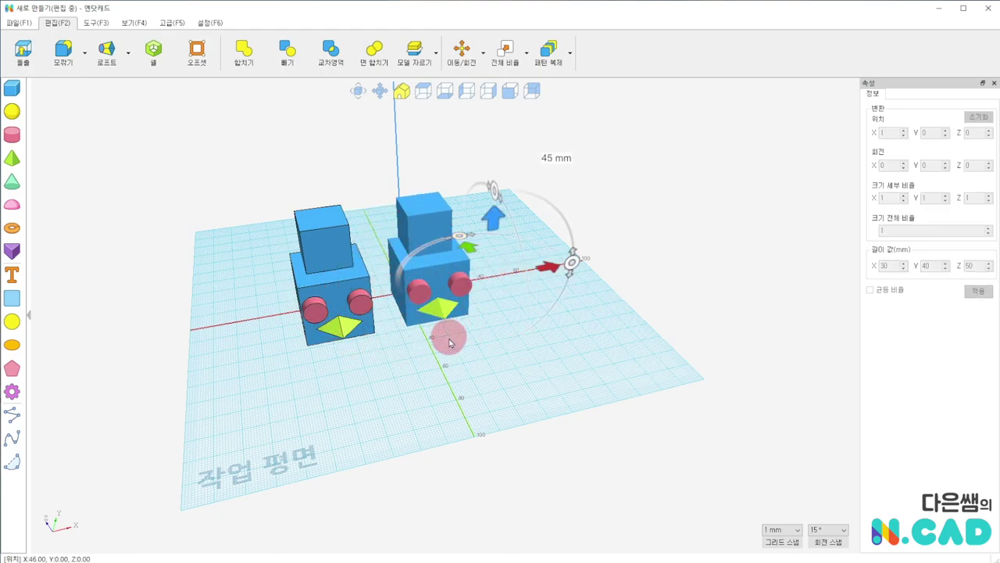
key("ctrl+v")
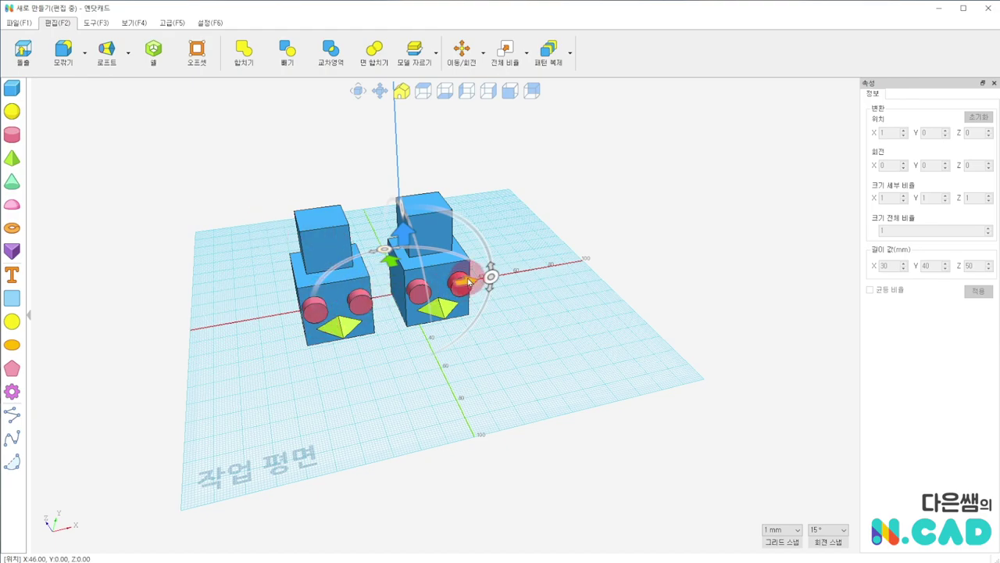
left_click_drag(468, 281, 621, 238)
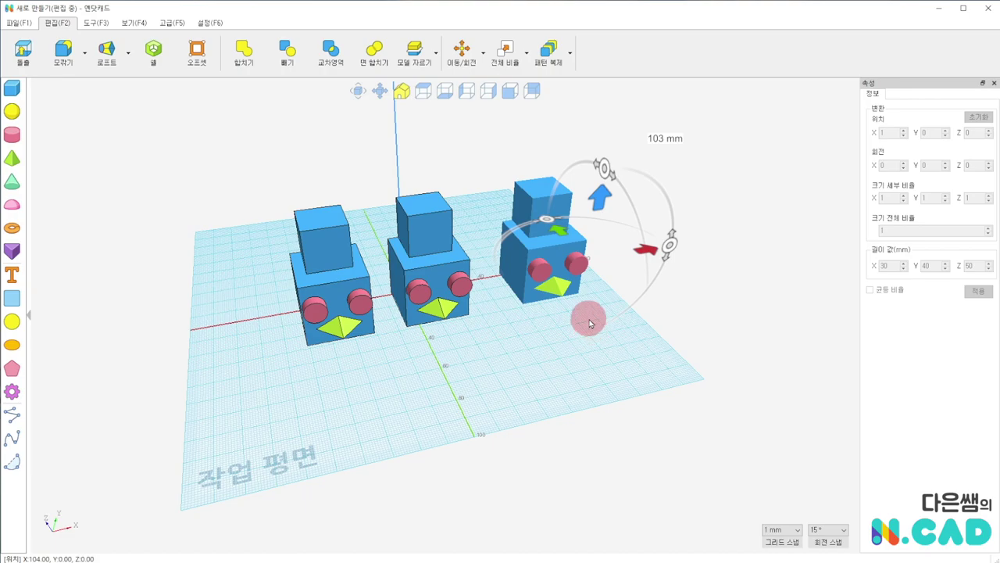
key("ctrl+v")
left_click_drag(471, 289, 483, 454)
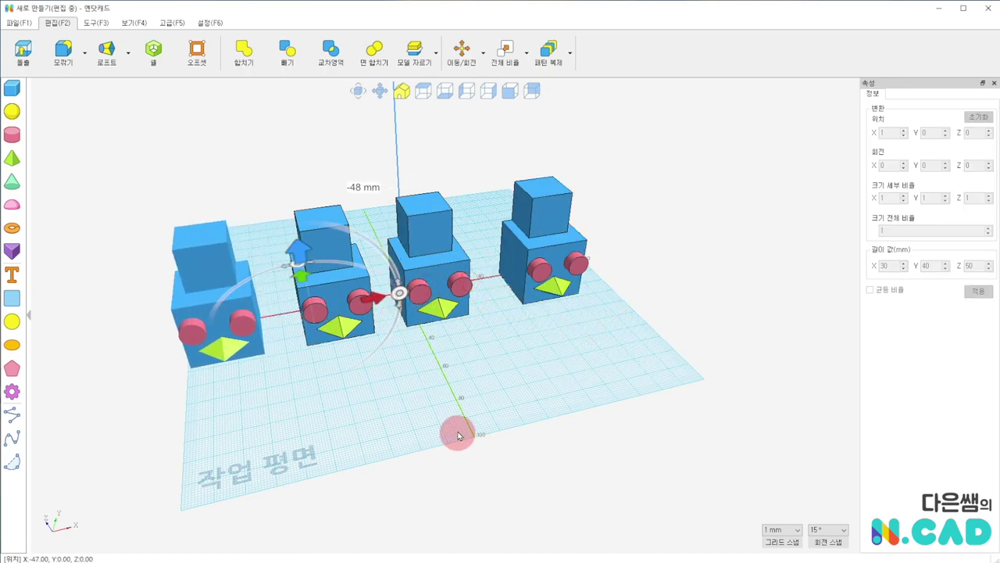
Delete the extra robot copies one by one
left_click(189, 306)
left_click(227, 339)
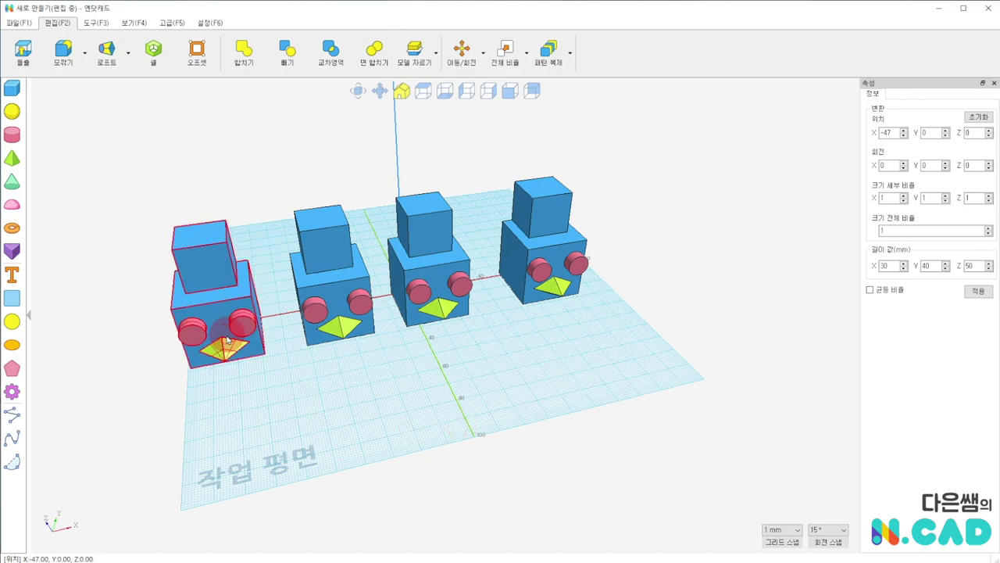
key("Delete")
left_click(463, 270)
key("Delete")
left_click(547, 278)
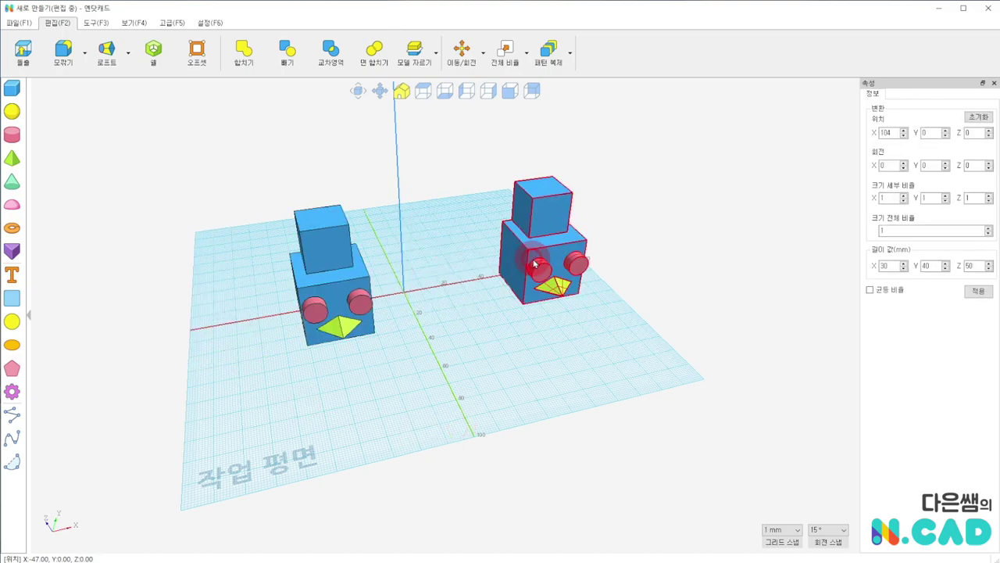
key("Delete")
left_click(482, 352)
Move the remaining robot to the back left of the grid
right_click_drag(576, 316, 290, 326)
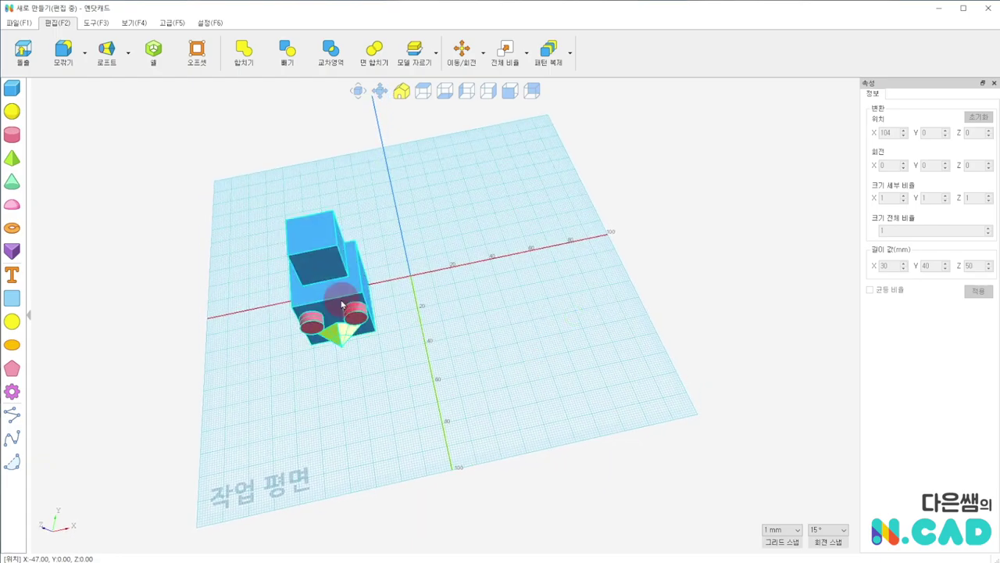
left_click(275, 279)
left_click_drag(275, 279, 319, 292)
right_click_drag(319, 167, 380, 133)
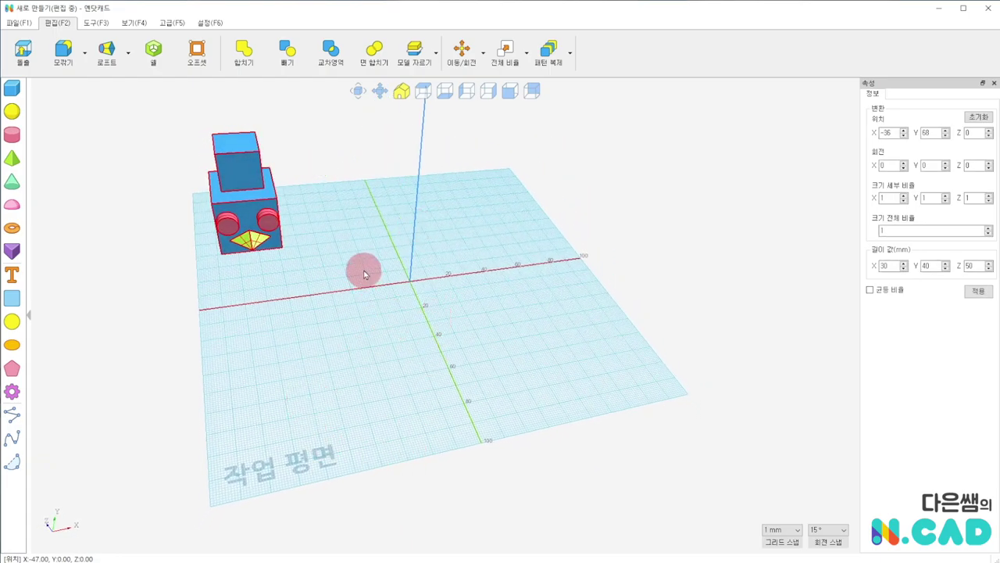
right_click_drag(361, 259, 417, 389)
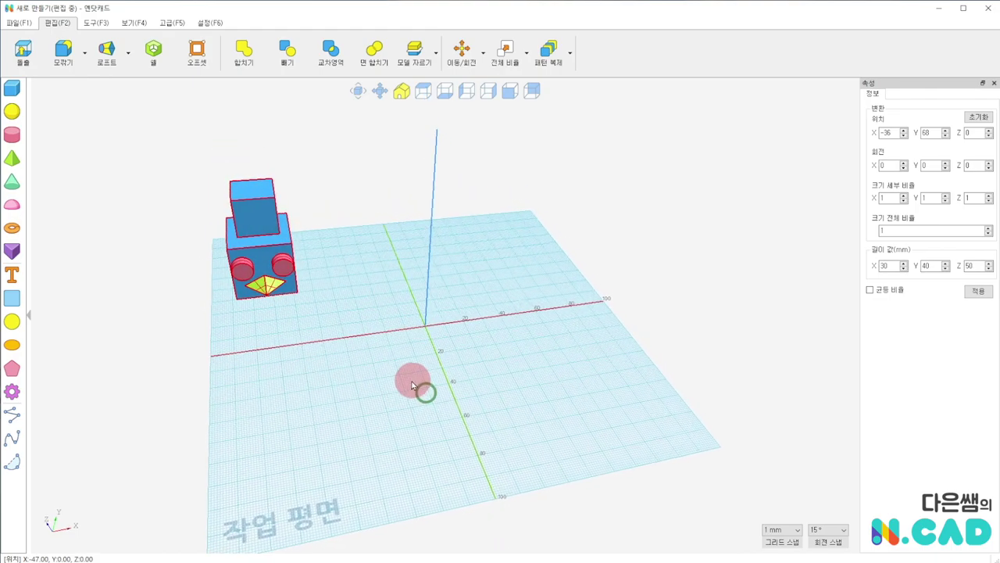
left_click(254, 256)
left_click_drag(253, 256, 243, 250)
left_click(358, 227)
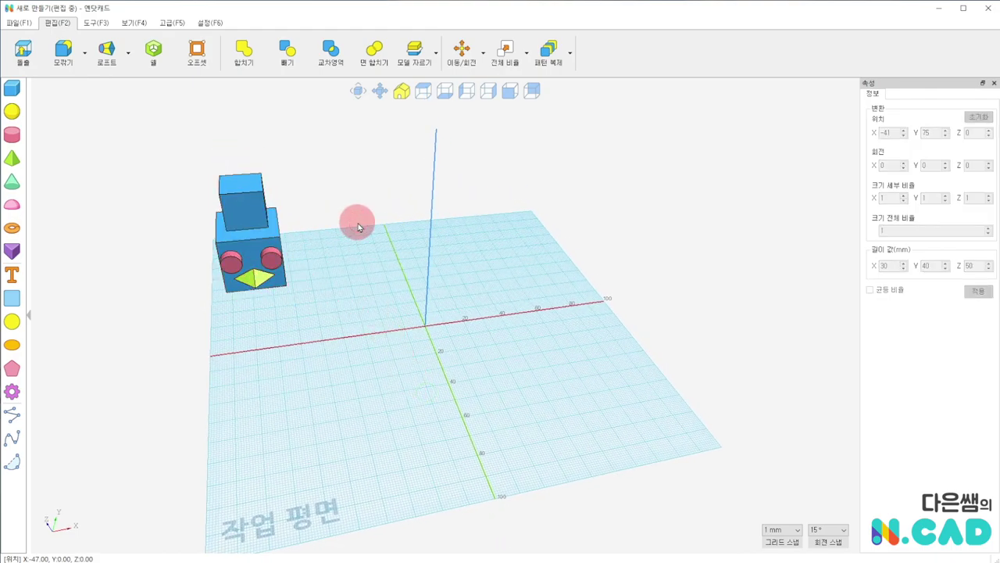
Pattern-duplicate the robot 40 mm along X into a row of five robots
left_click(268, 220)
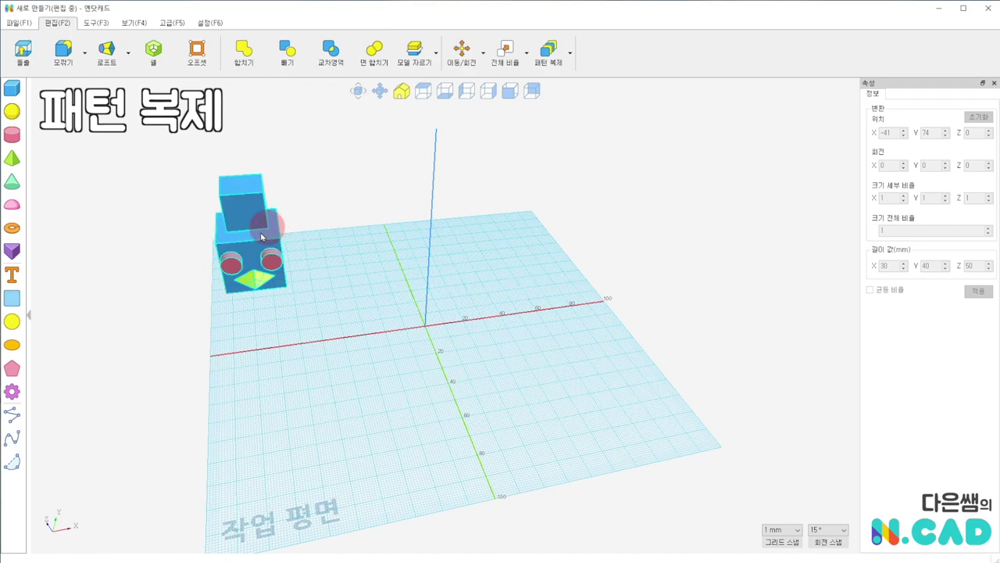
left_click(246, 242)
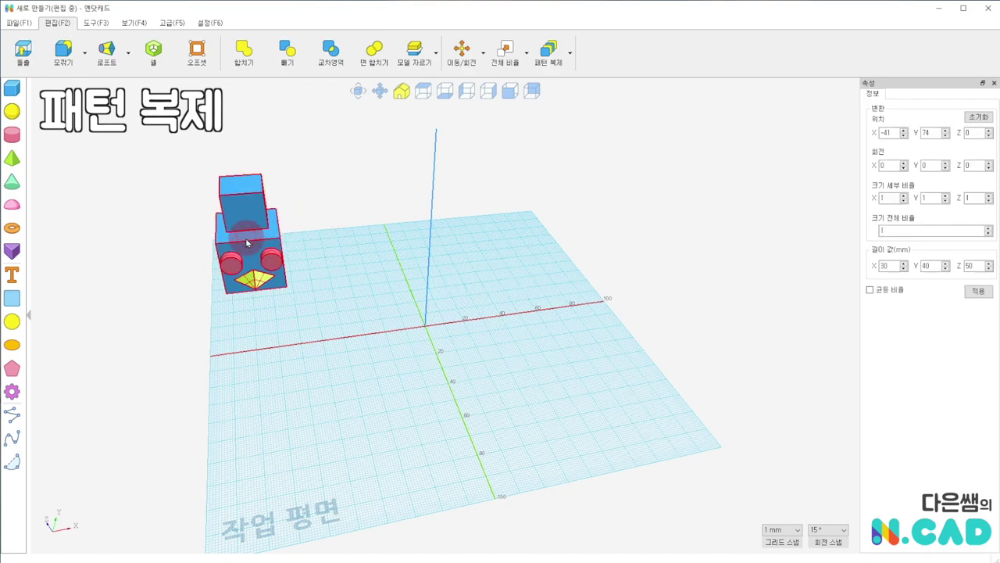
left_click(549, 53)
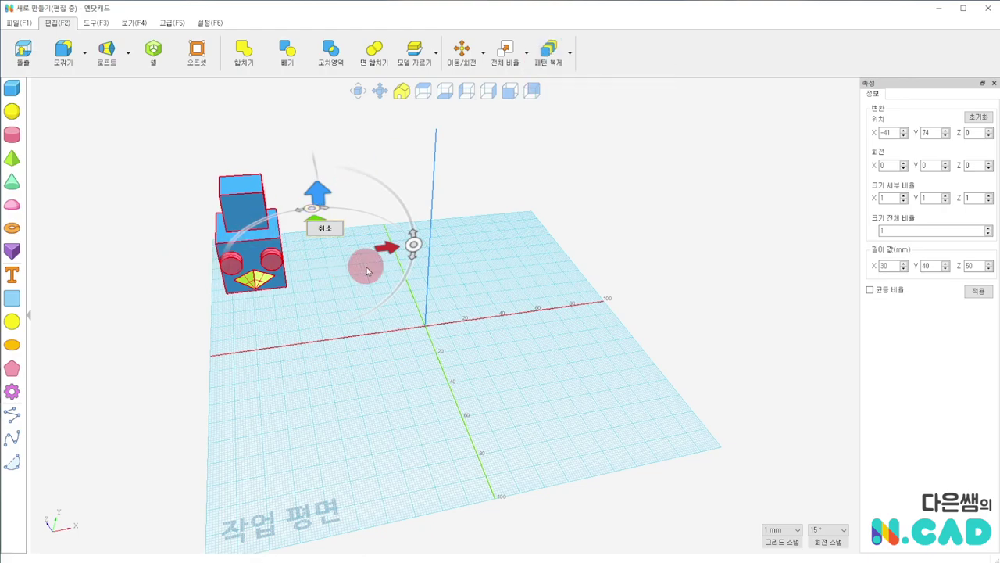
left_click_drag(385, 250, 449, 242)
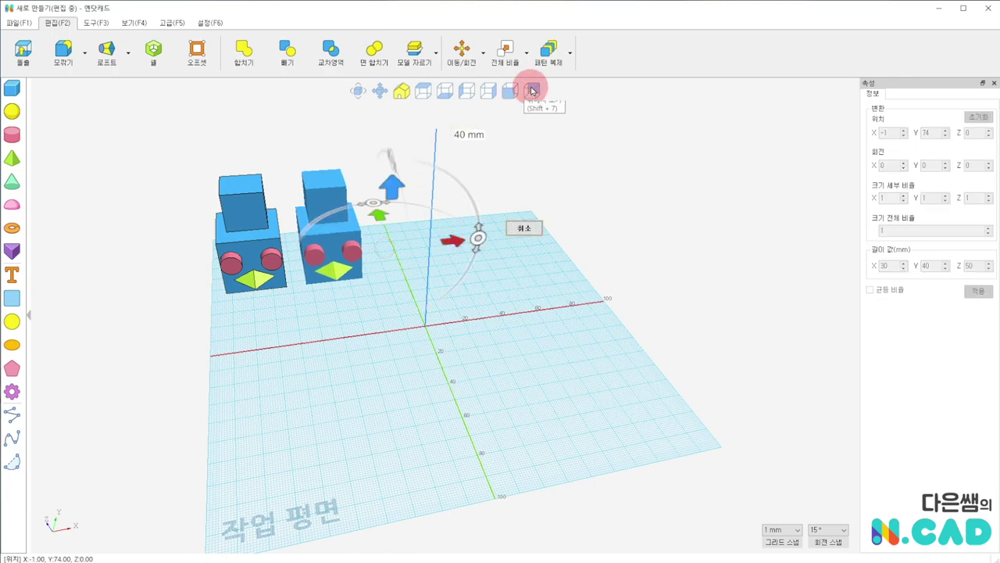
left_click(551, 60)
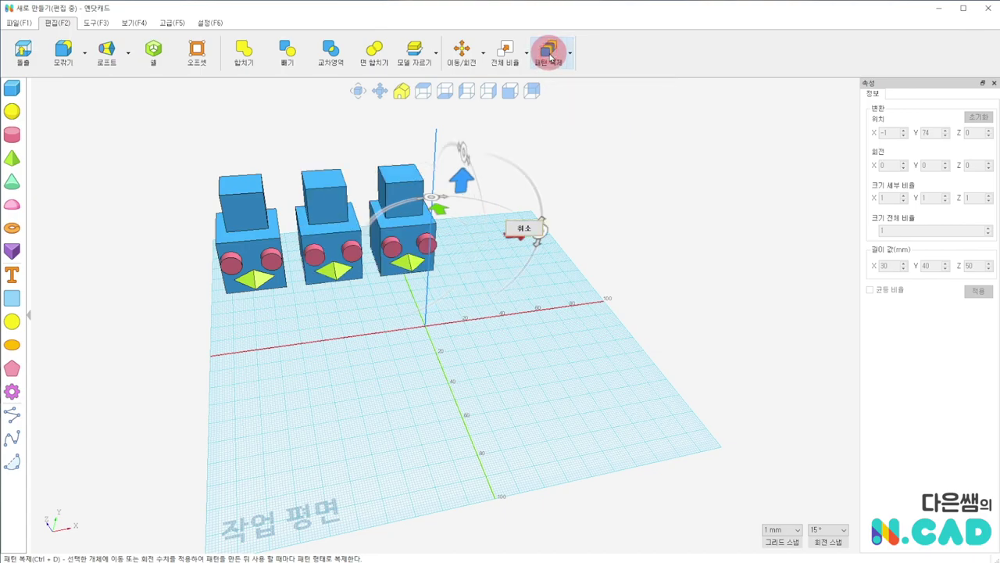
left_click(551, 59)
left_click(551, 59)
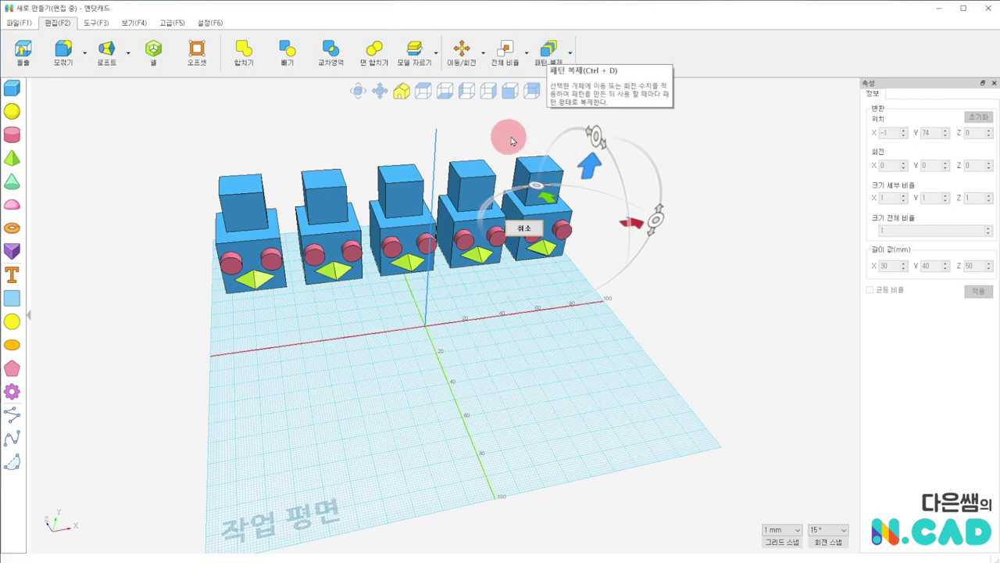
left_click(524, 230)
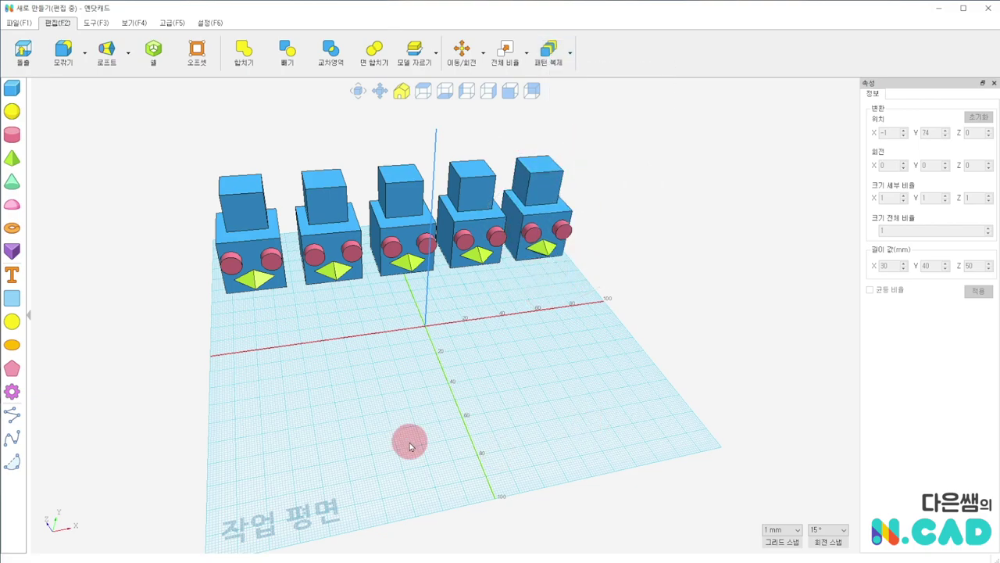
Orbit to a front view and box-select all five robots in the row
right_click_drag(541, 419, 518, 378)
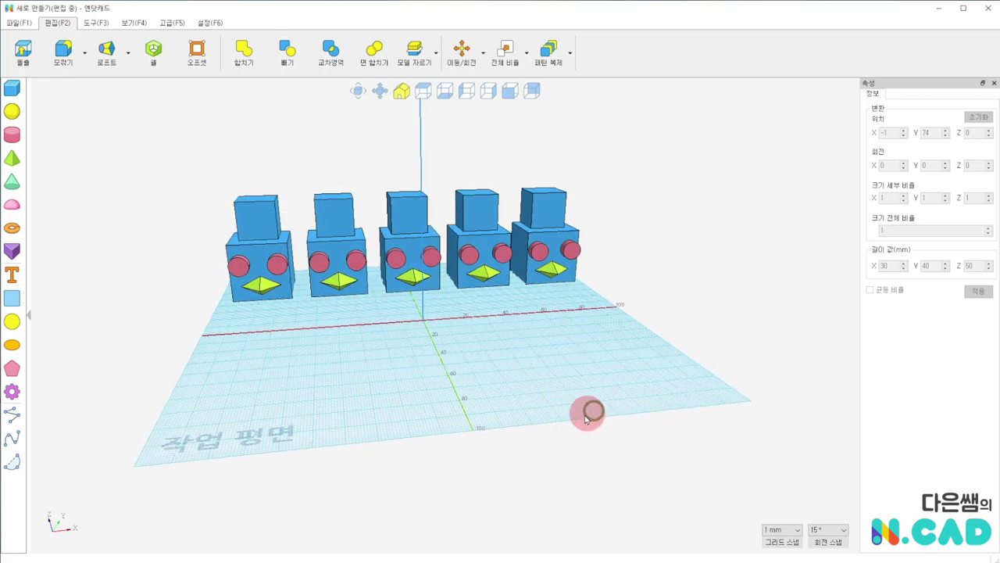
right_click_drag(594, 410, 562, 395)
left_click(256, 301)
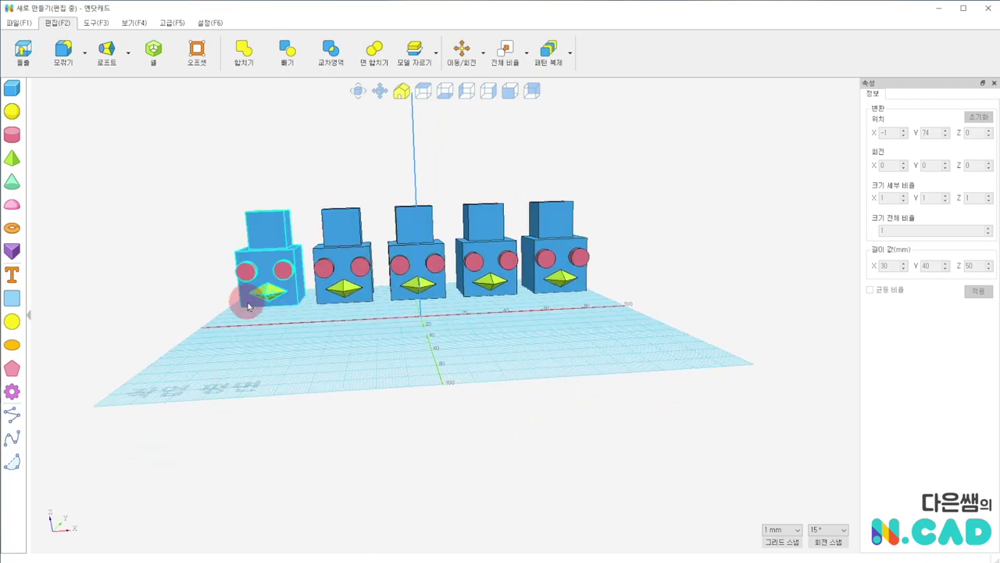
right_click_drag(256, 301, 308, 371)
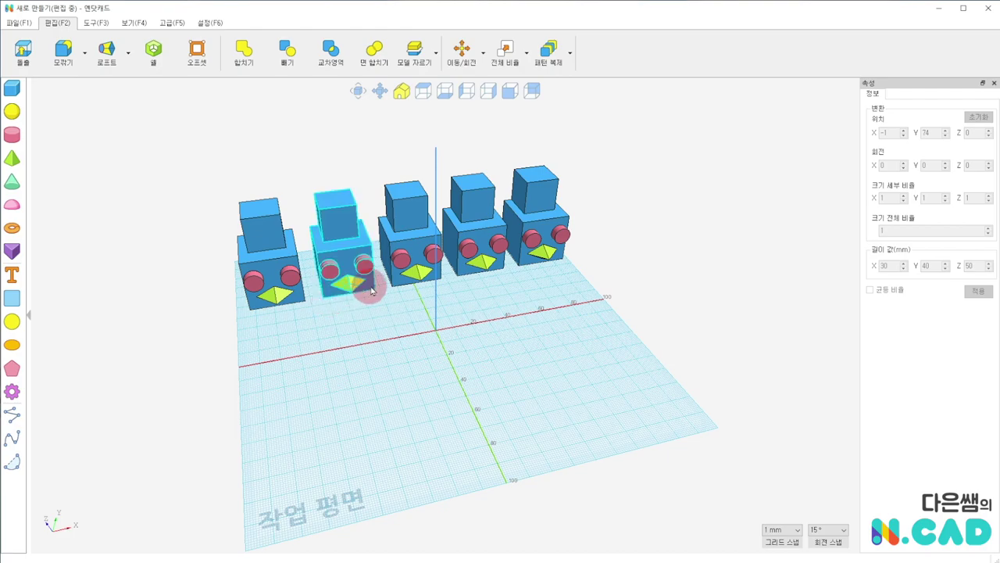
left_click(465, 261)
left_click(586, 229)
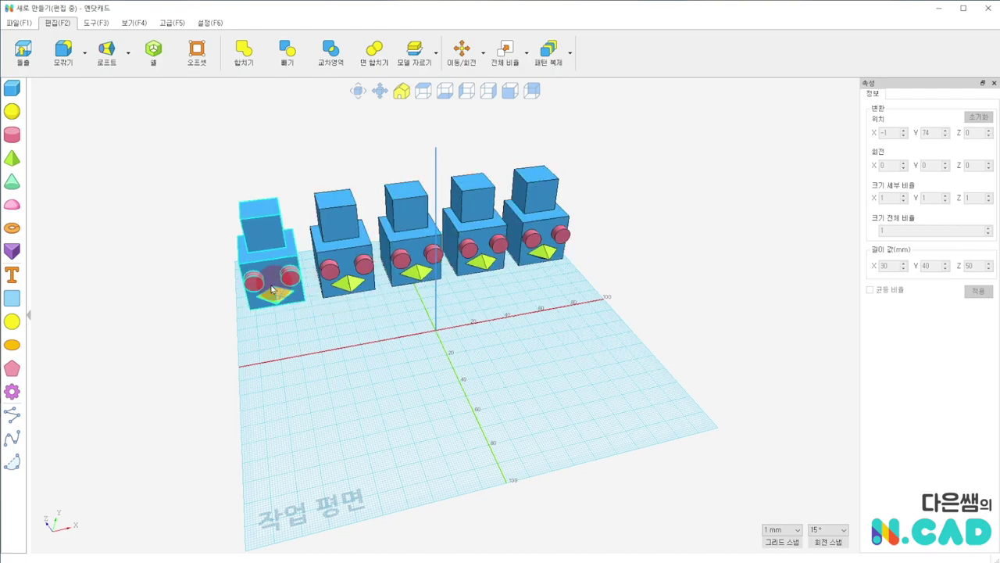
left_click(596, 231)
mouse_move(608, 320)
right_mouse_down()
mouse_move(476, 451)
mouse_move(295, 301)
right_mouse_up()
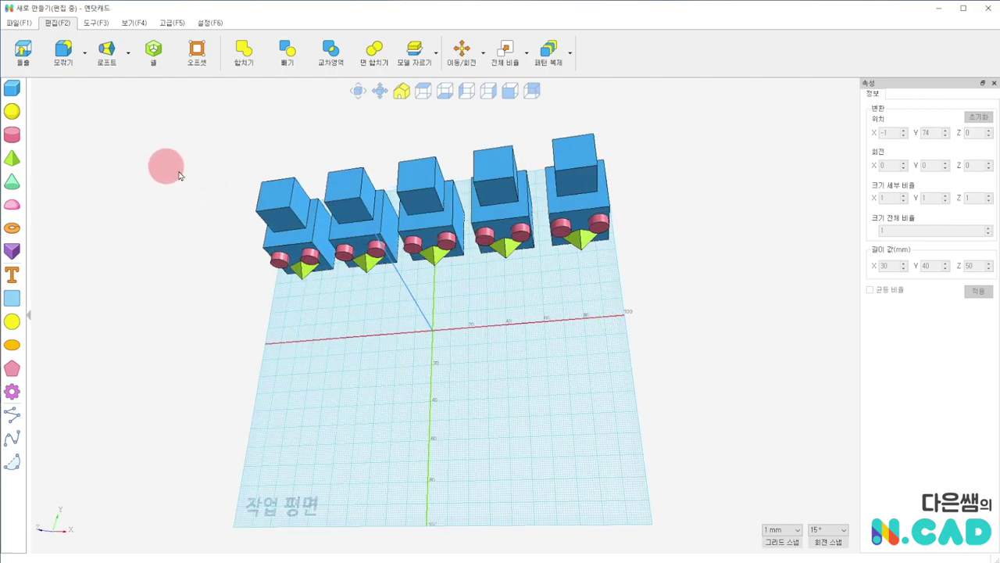
mouse_move(192, 176)
right_mouse_down()
mouse_move(315, 127)
mouse_move(268, 107)
right_mouse_up()
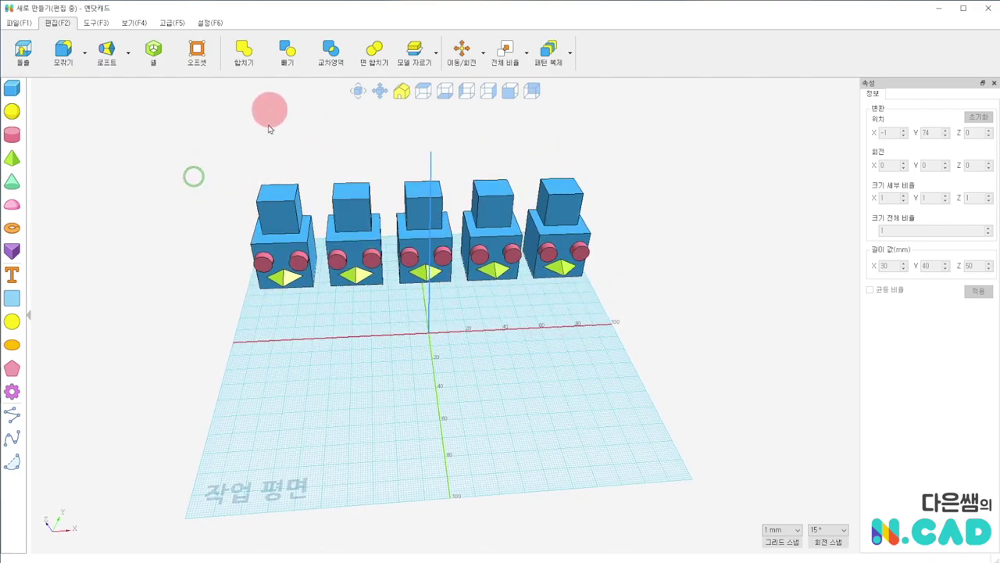
mouse_move(324, 367)
right_mouse_down()
mouse_move(326, 357)
mouse_move(497, 361)
mouse_move(564, 374)
right_mouse_up()
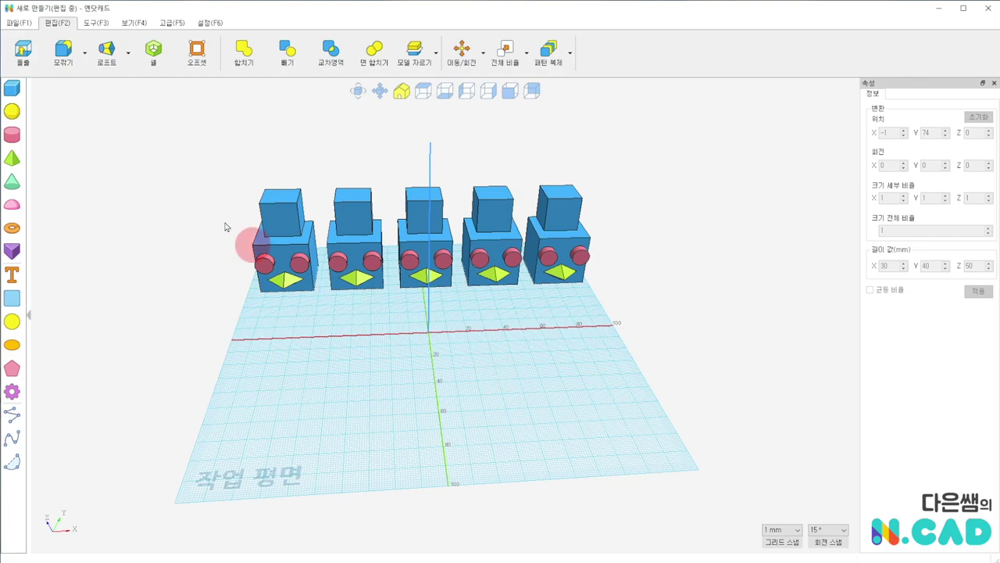
left_click_drag(283, 201, 669, 322)
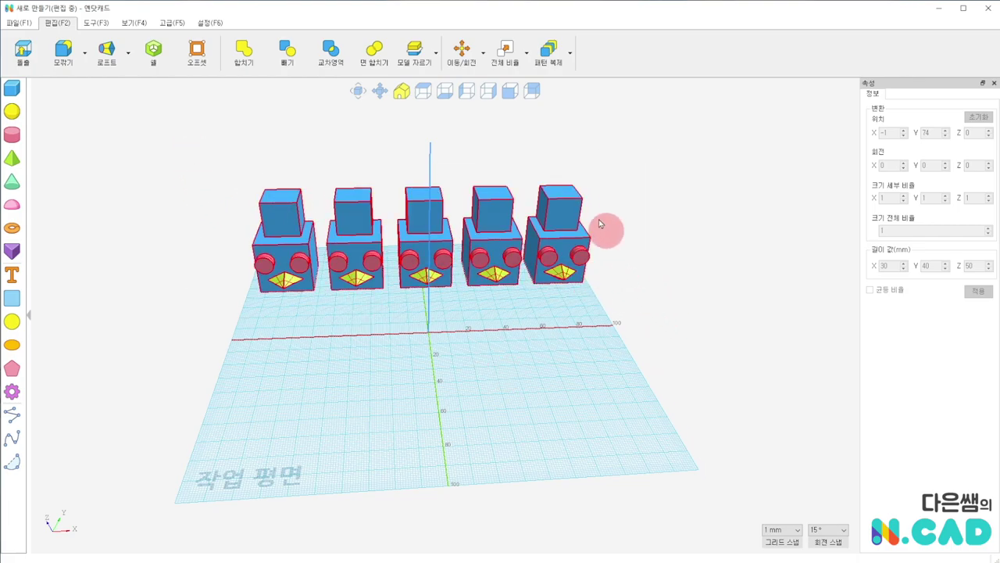
Pattern-duplicate the five-robot row in -50 mm steps, adding rows toward the viewer
left_click(546, 53)
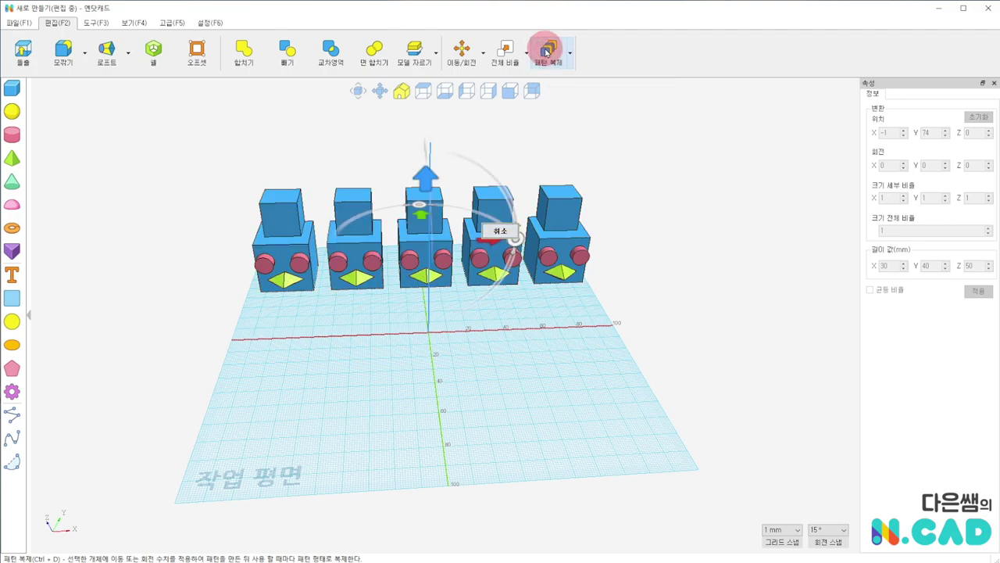
left_click_drag(421, 219, 426, 254)
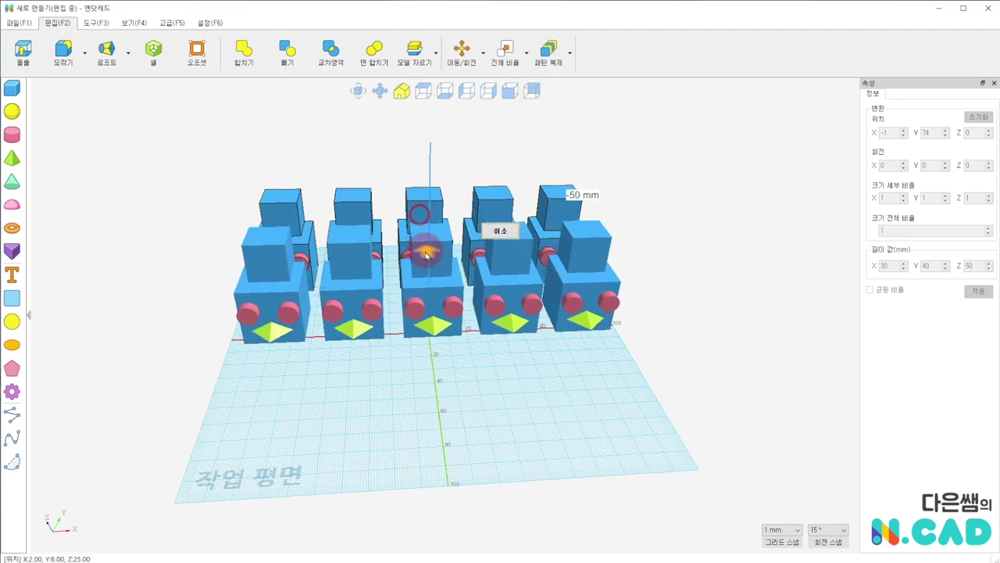
left_click(554, 52)
left_click(554, 51)
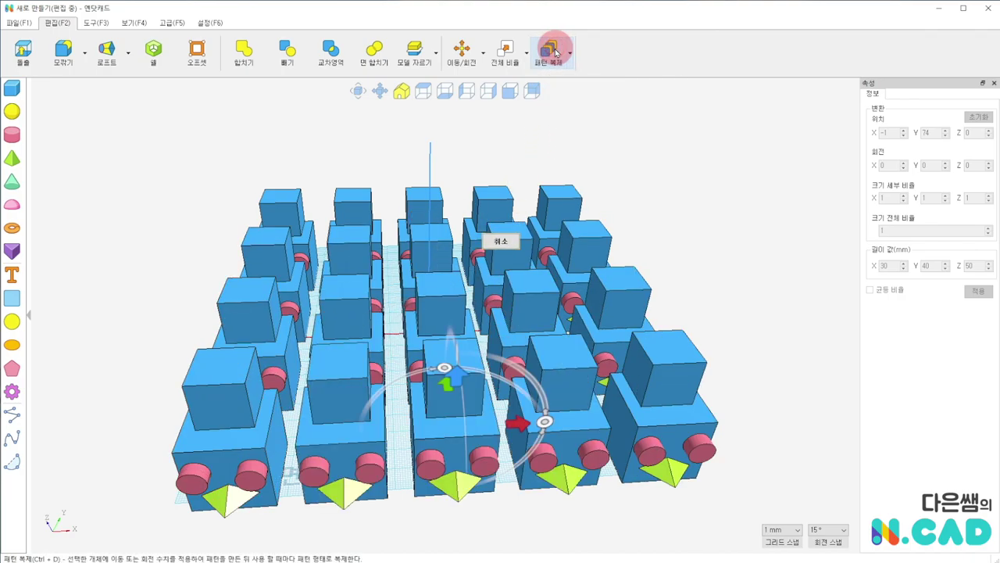
left_click(554, 52)
scroll(691, 264, "down", 3)
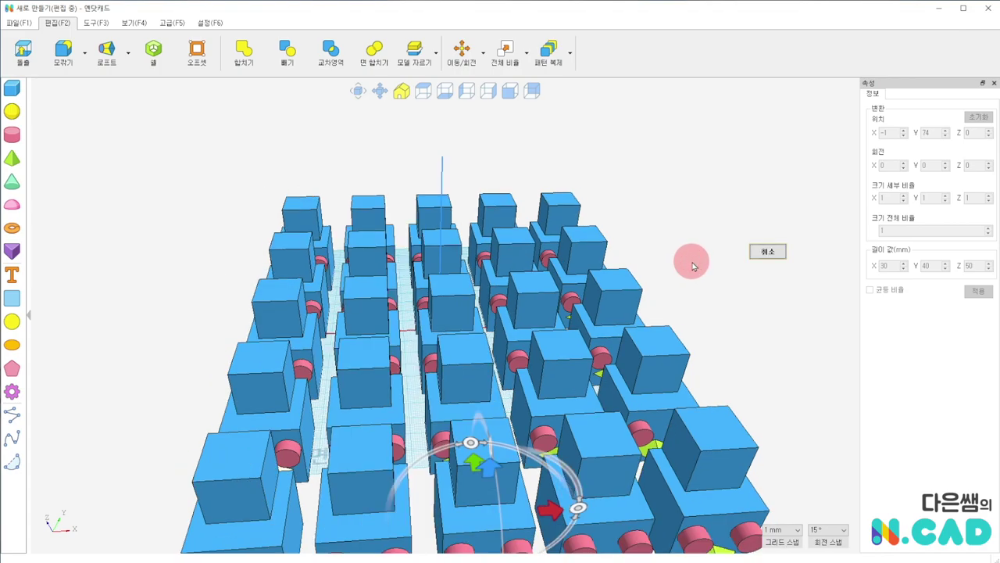
left_click(768, 251)
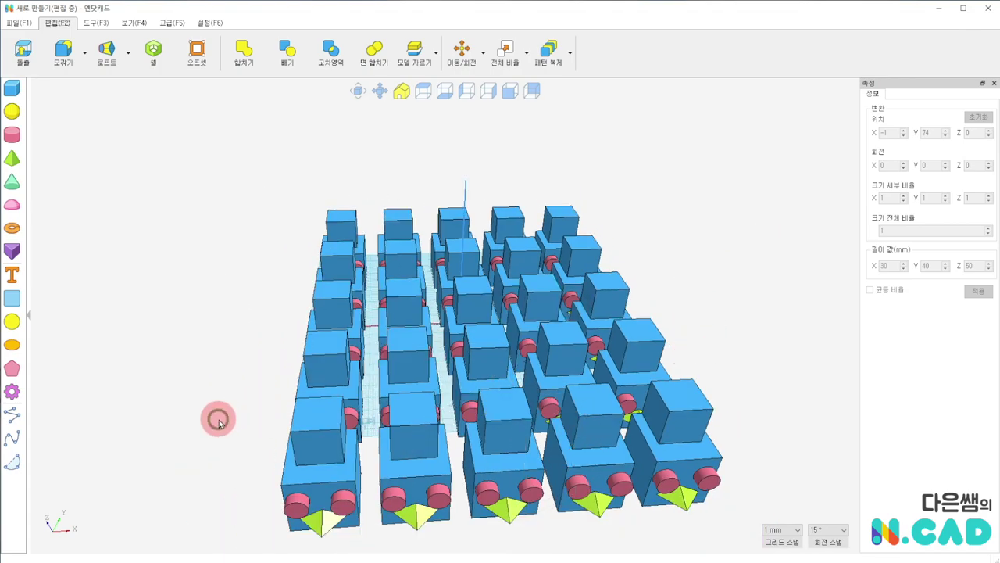
From a top view, box-select the nine inner robots of the 5 × 5 grid
mouse_move(218, 419)
right_mouse_down()
mouse_move(482, 412)
mouse_move(189, 371)
right_mouse_up()
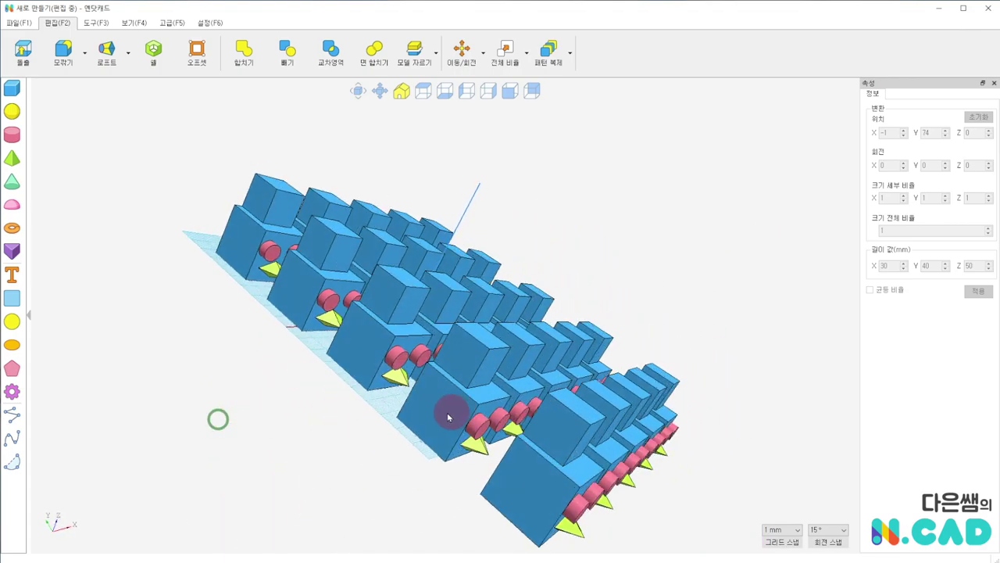
mouse_move(581, 227)
right_mouse_down()
mouse_move(602, 193)
mouse_move(669, 256)
mouse_move(575, 416)
mouse_move(562, 383)
mouse_move(585, 346)
mouse_move(558, 364)
mouse_move(562, 379)
right_mouse_up()
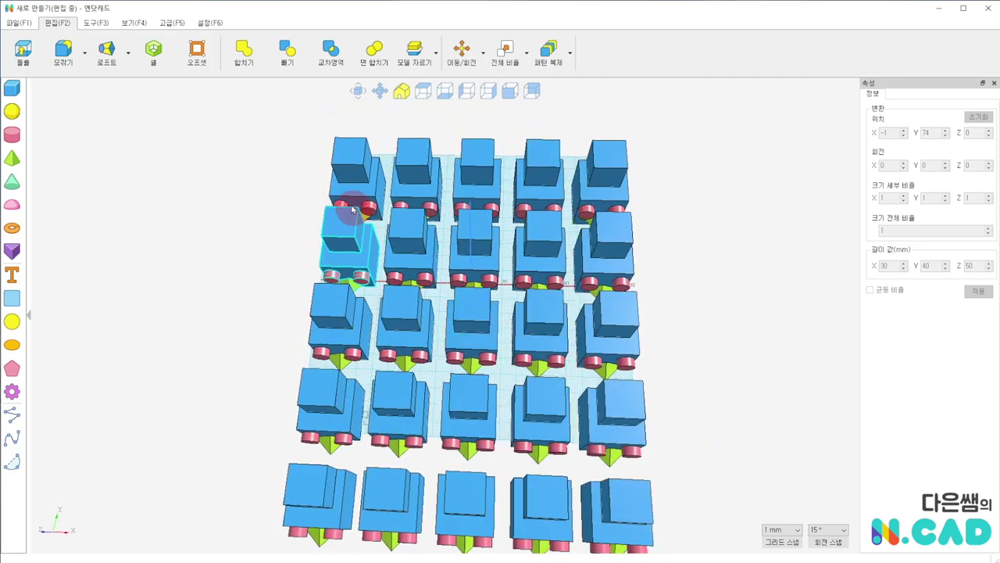
left_click(395, 252)
left_click(589, 469)
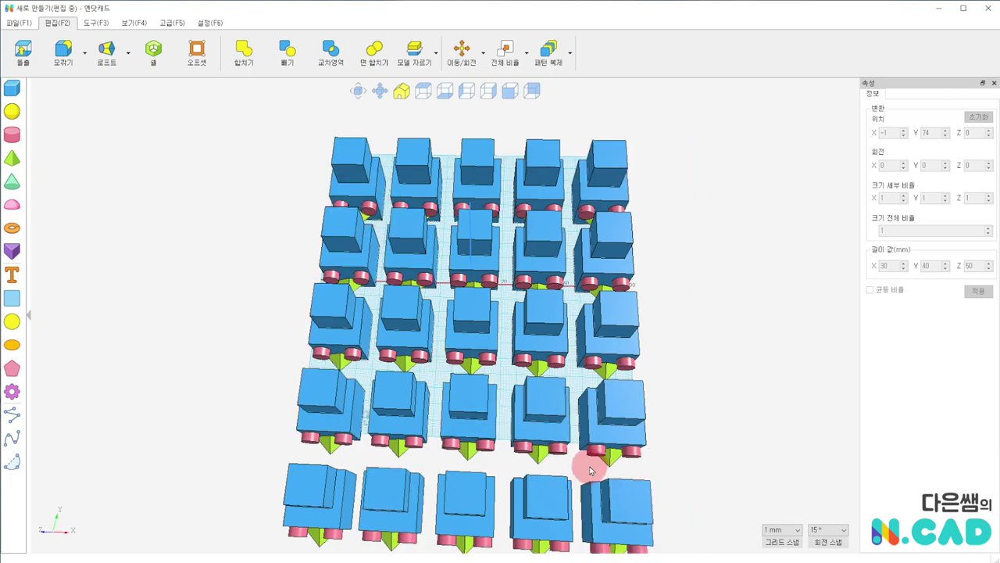
left_click_drag(575, 472, 403, 267)
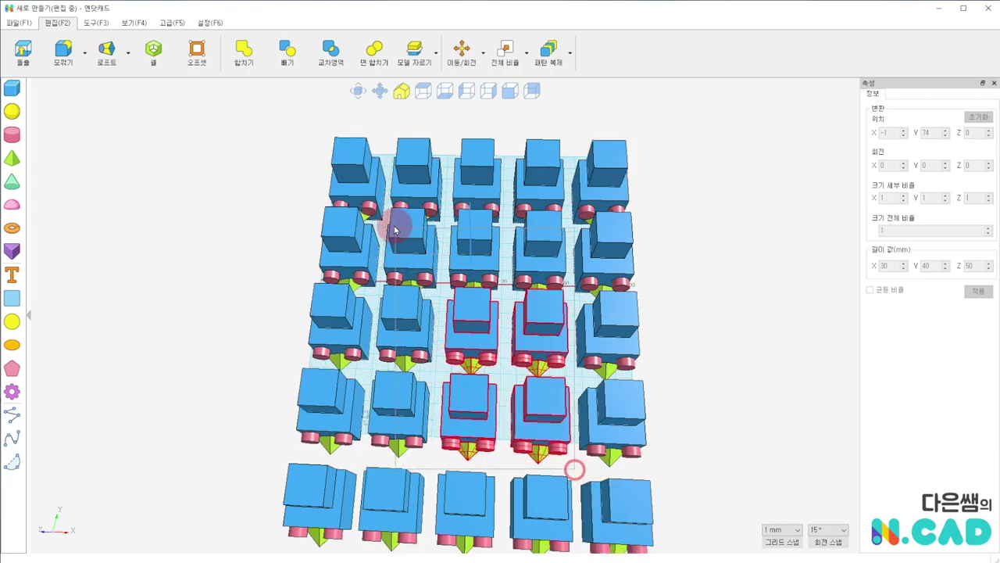
mouse_move(394, 228)
left_mouse_down()
mouse_move(381, 211)
mouse_move(367, 216)
left_mouse_up()
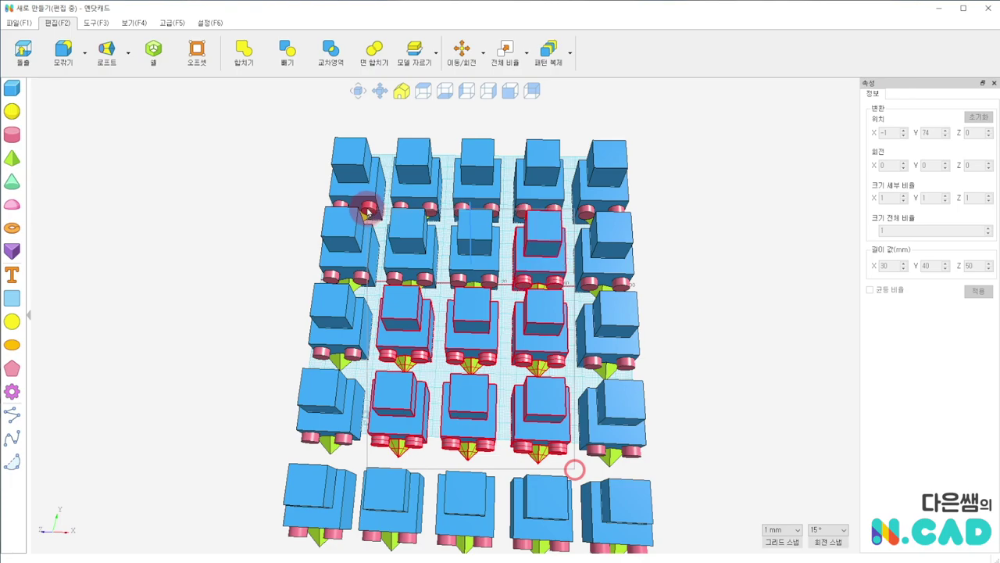
Delete the nine inner robots, leaving a ring of 16, and zoom out
key("Delete")
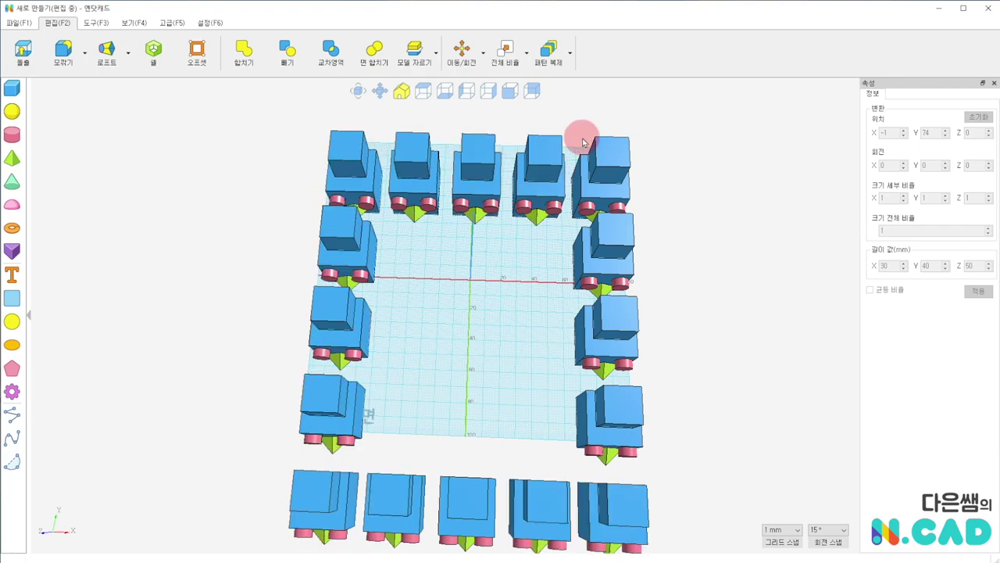
scroll(500, 402, "down", 1)
scroll(501, 402, "down", 1)
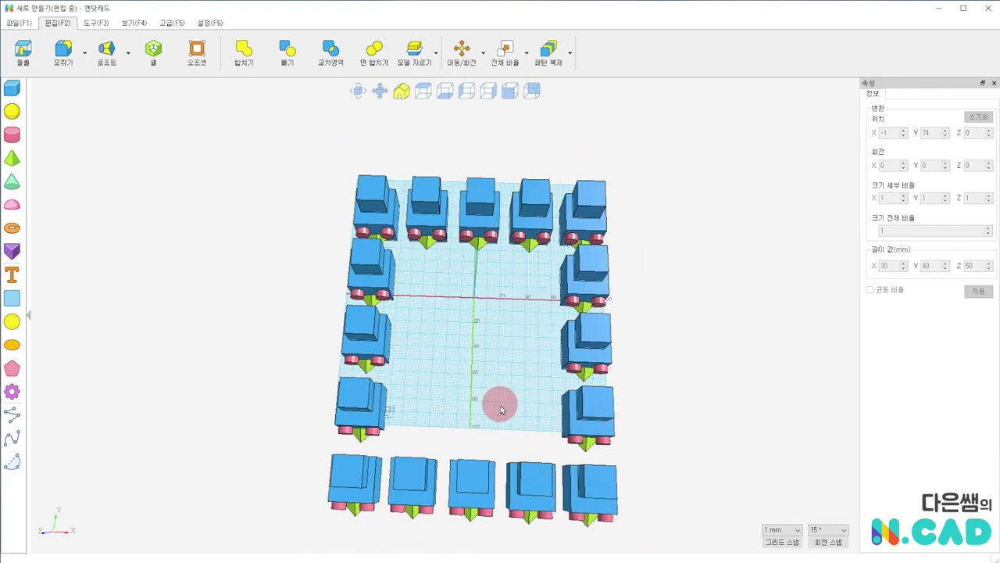
scroll(502, 394, "down", 1)
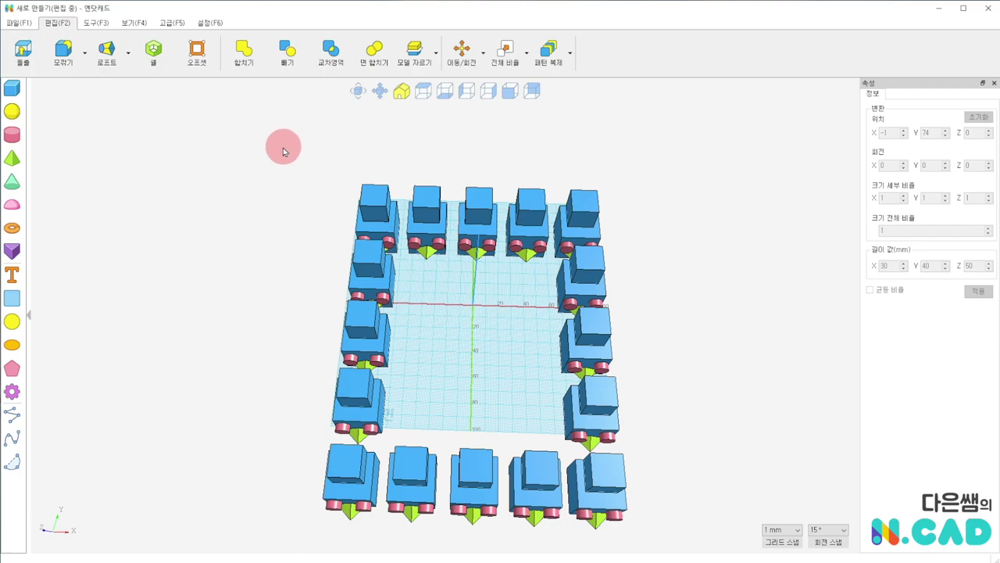
Move the whole robot ring beyond the work plane's back-right edge
left_click_drag(283, 148, 653, 538)
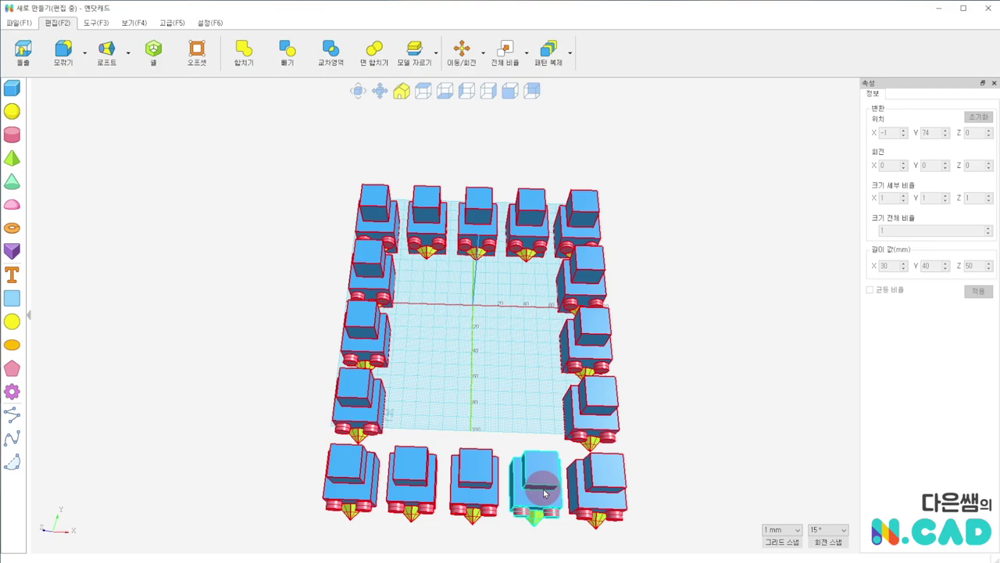
mouse_move(539, 508)
left_mouse_down()
mouse_move(731, 254)
mouse_move(730, 240)
left_mouse_up()
left_click(643, 319)
Place a new box, size it to a 60 × 20 × 5 mm plank, and select it
right_click_drag(563, 372, 547, 359)
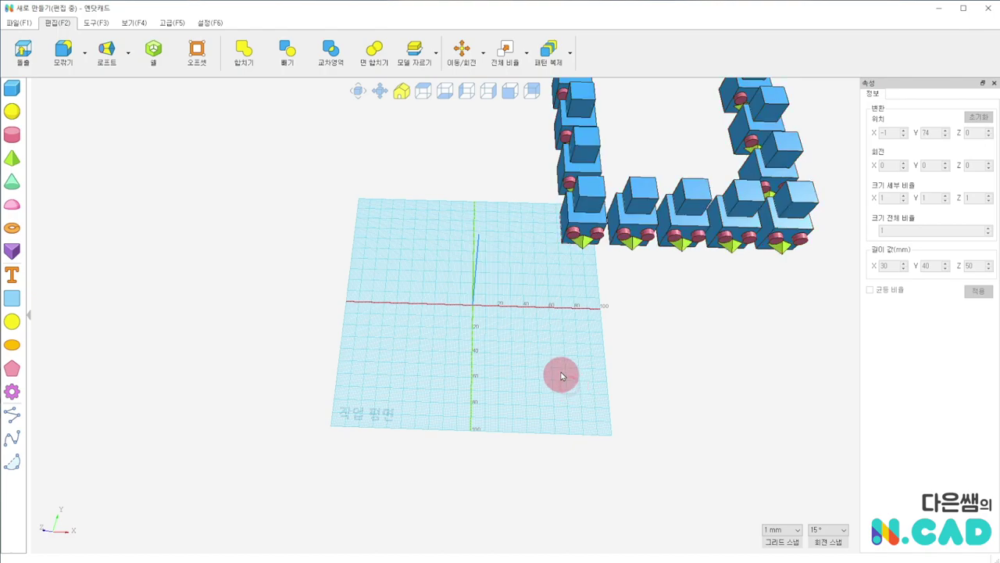
scroll(487, 312, "up", 2)
scroll(487, 313, "up", 2)
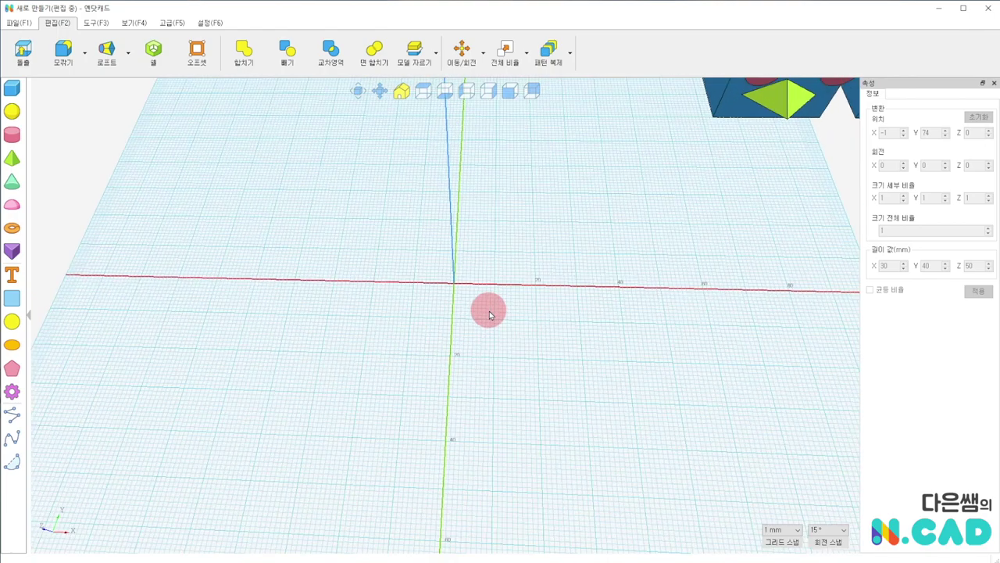
scroll(491, 309, "up", 2)
scroll(492, 309, "down", 1)
left_click_drag(13, 93, 348, 334)
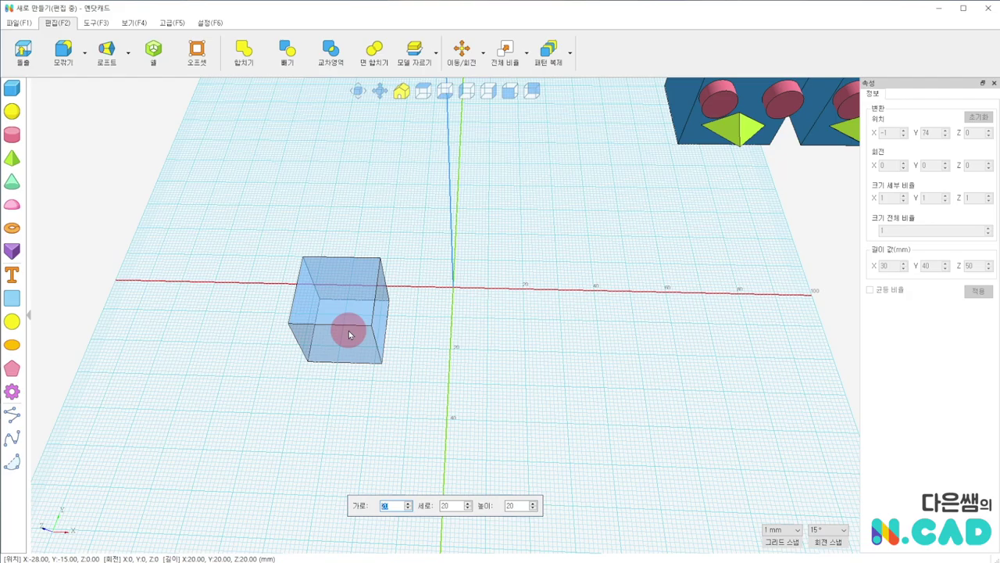
type("60")
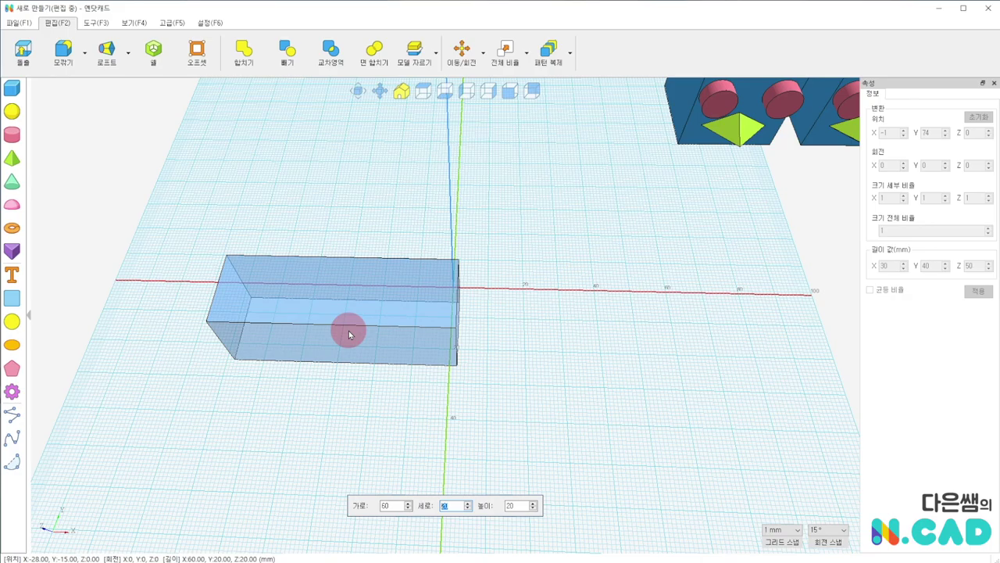
type("5")
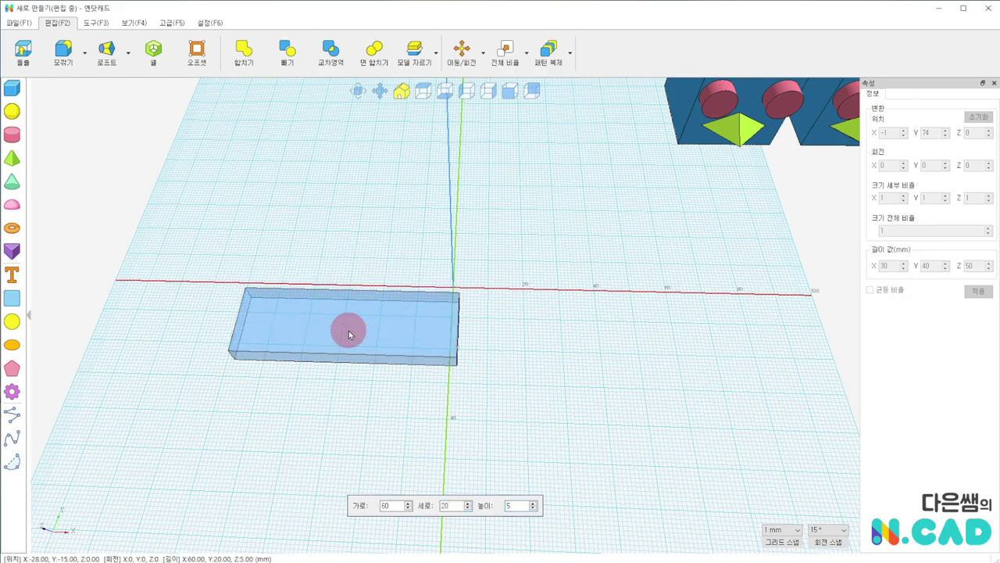
key("Return")
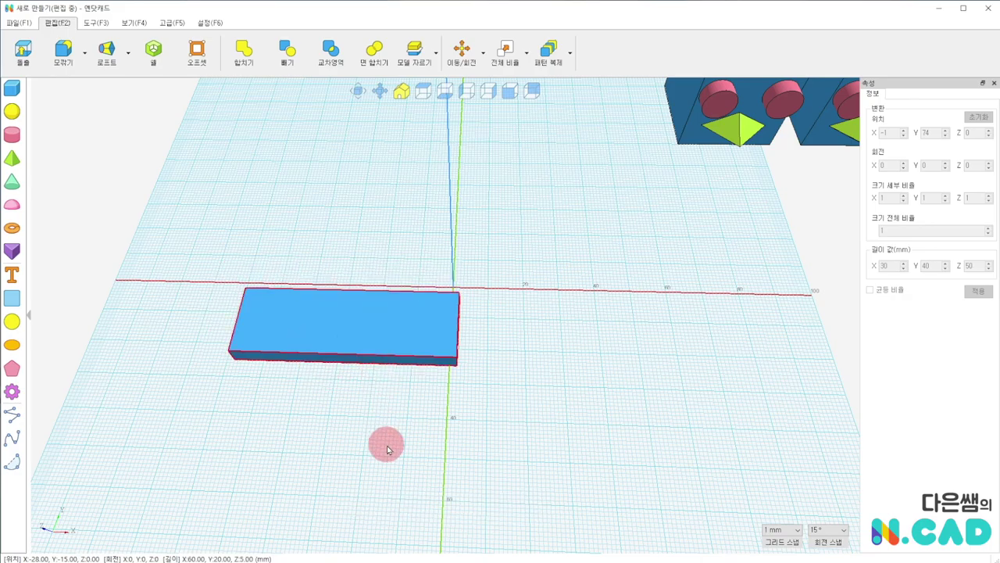
mouse_move(387, 444)
right_mouse_down()
mouse_move(397, 375)
mouse_move(391, 398)
right_mouse_up()
left_click(361, 336)
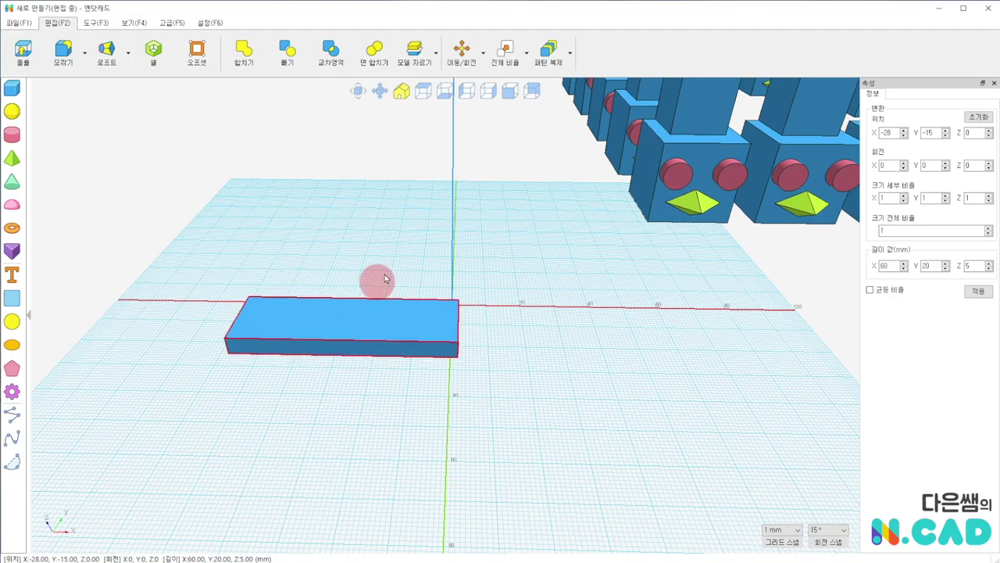
Pattern-duplicate the plank with -30° rotation and 5 mm rise, adding two more steps
left_click(546, 56)
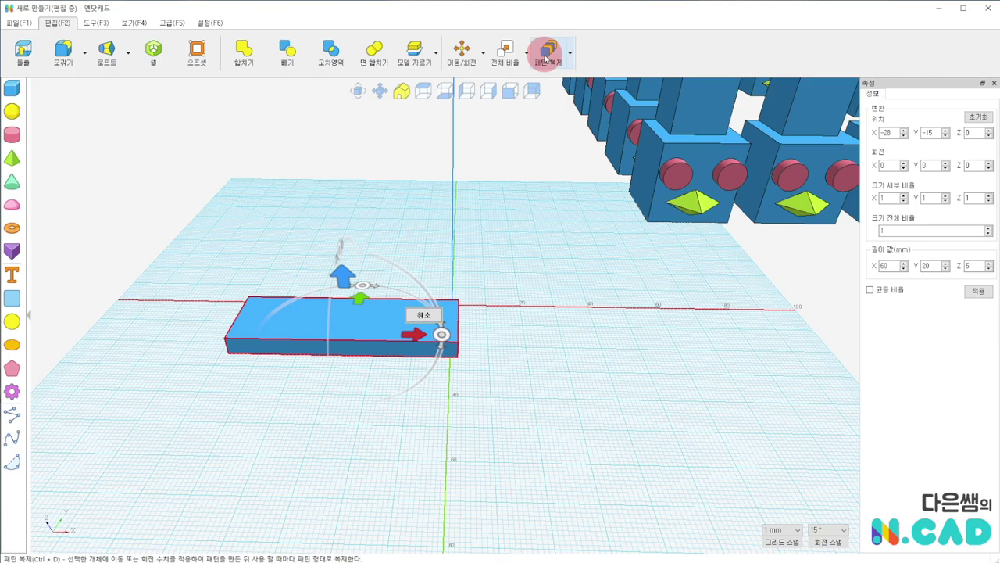
mouse_move(451, 252)
right_mouse_down()
mouse_move(473, 250)
mouse_move(373, 318)
right_mouse_up()
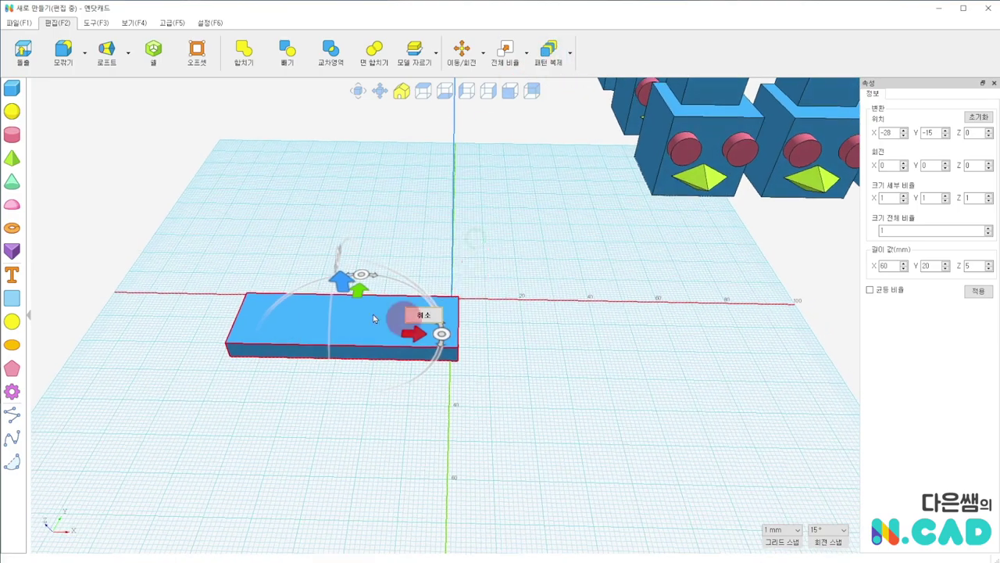
mouse_move(362, 277)
left_mouse_down()
mouse_move(389, 288)
mouse_move(391, 264)
left_mouse_up()
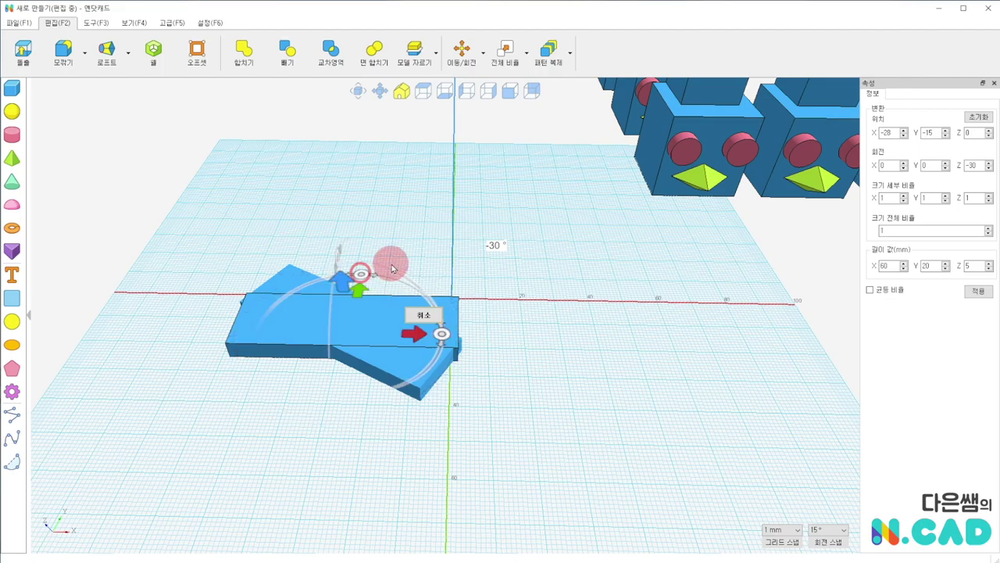
right_click_drag(391, 233, 397, 190)
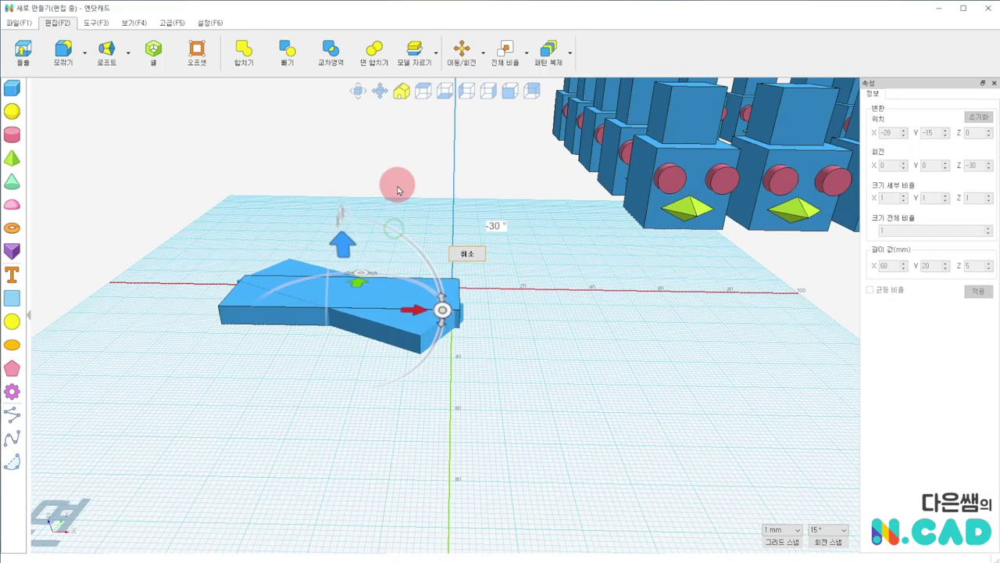
left_click_drag(346, 246, 346, 227)
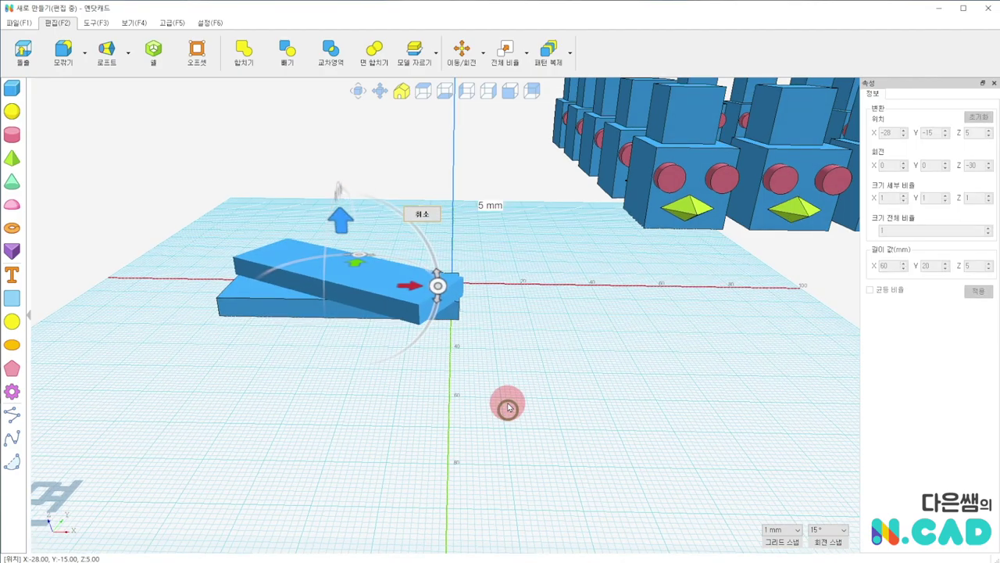
mouse_move(509, 408)
right_mouse_down()
mouse_move(508, 375)
mouse_move(523, 376)
mouse_move(480, 409)
mouse_move(516, 409)
mouse_move(522, 426)
right_mouse_up()
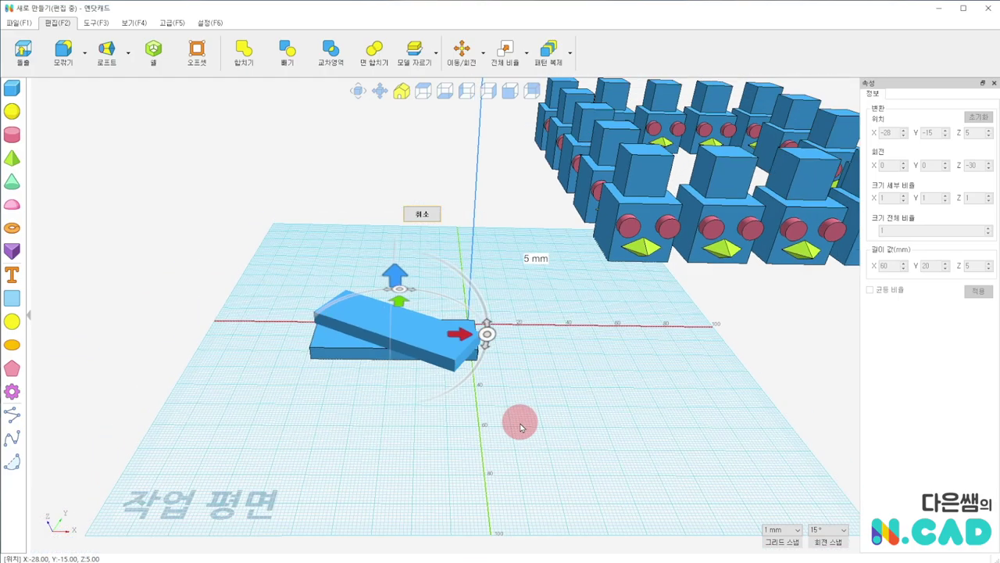
right_click_drag(525, 217, 452, 270)
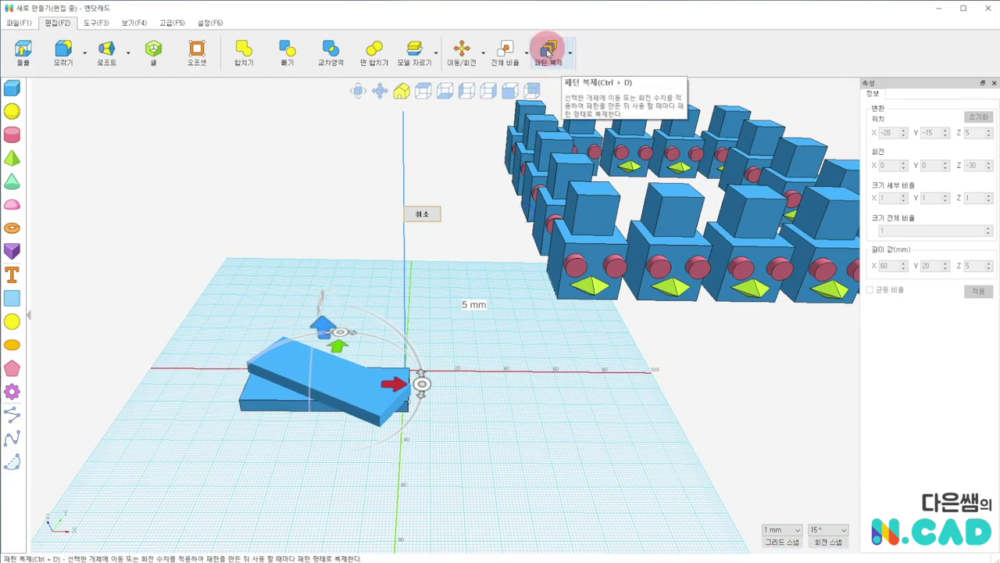
left_click(549, 52)
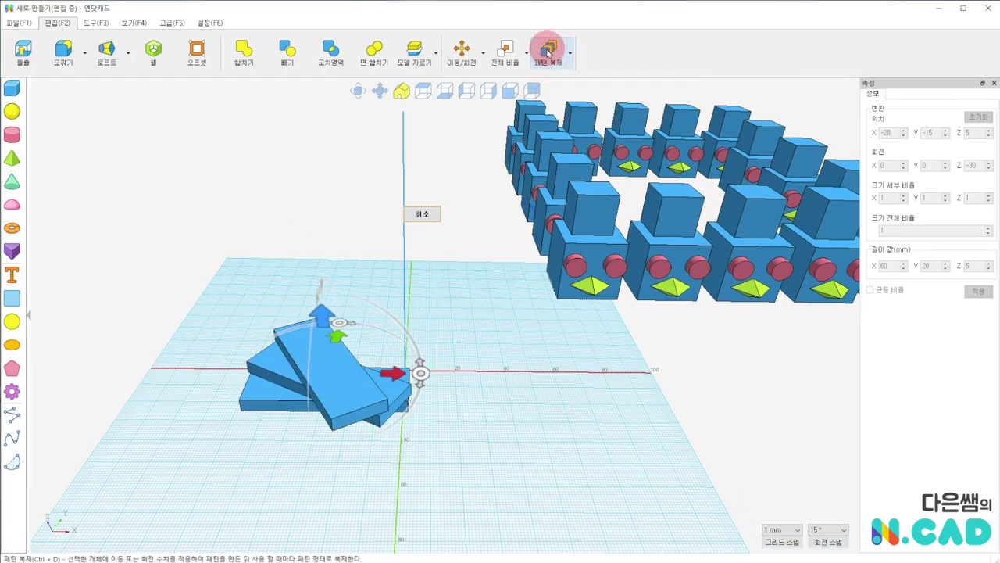
left_click(548, 51)
Repeat the -30°, 5 mm plank pattern about sixteen more times into a tall spiral tower
key("ctrl+d")
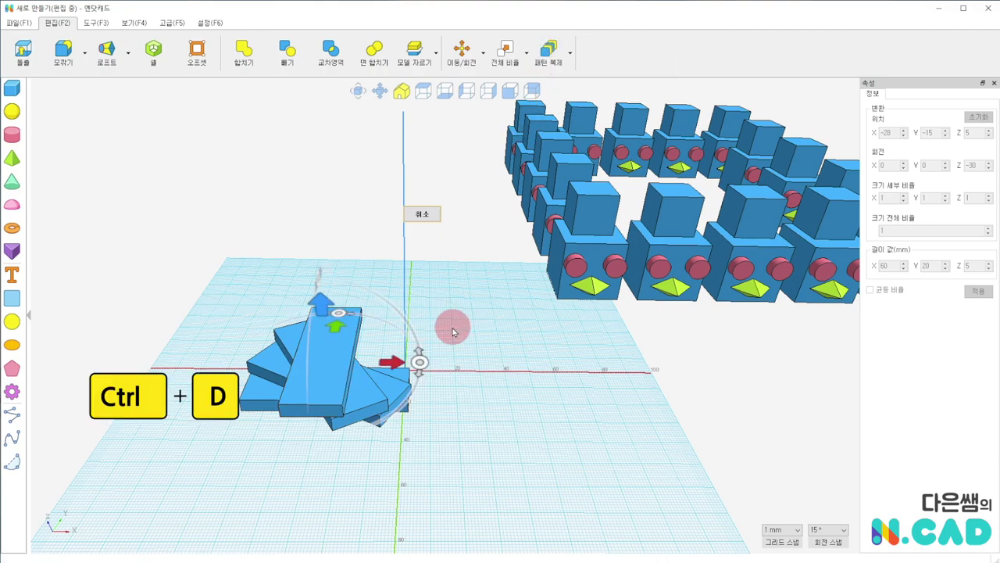
key("ctrl+d")
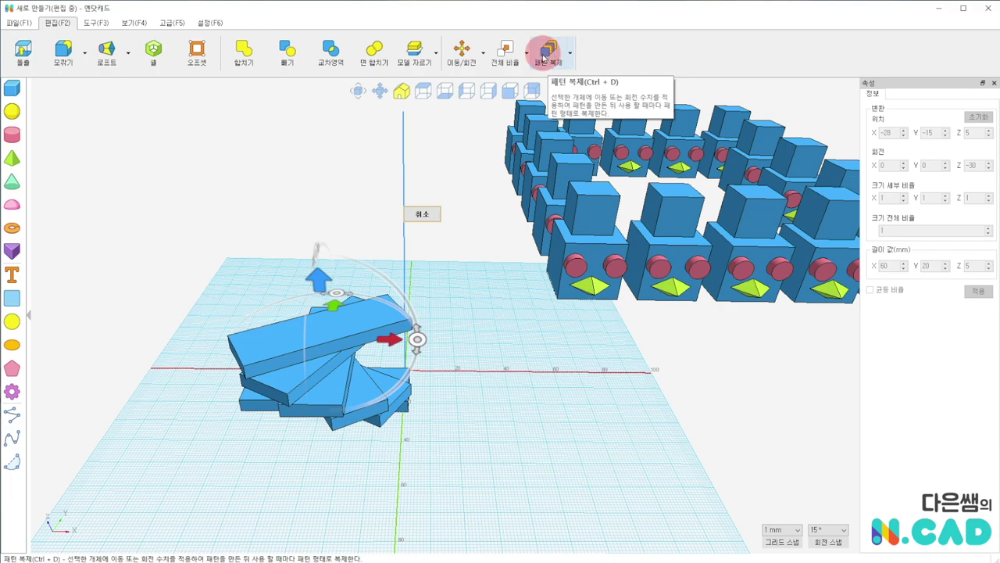
left_click(543, 58)
left_click(545, 60)
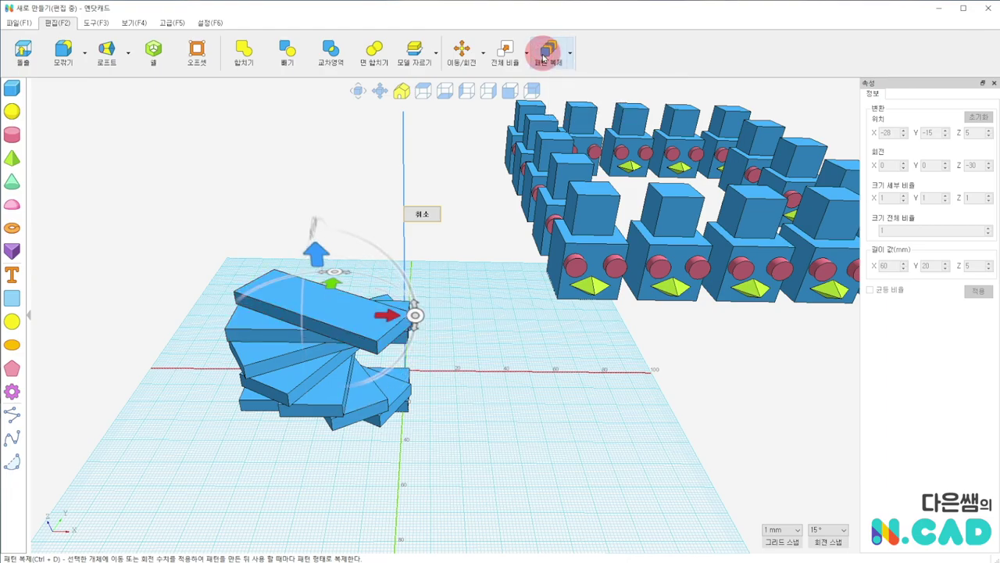
left_click(543, 59)
left_click(543, 59)
left_click(544, 60)
left_click(544, 59)
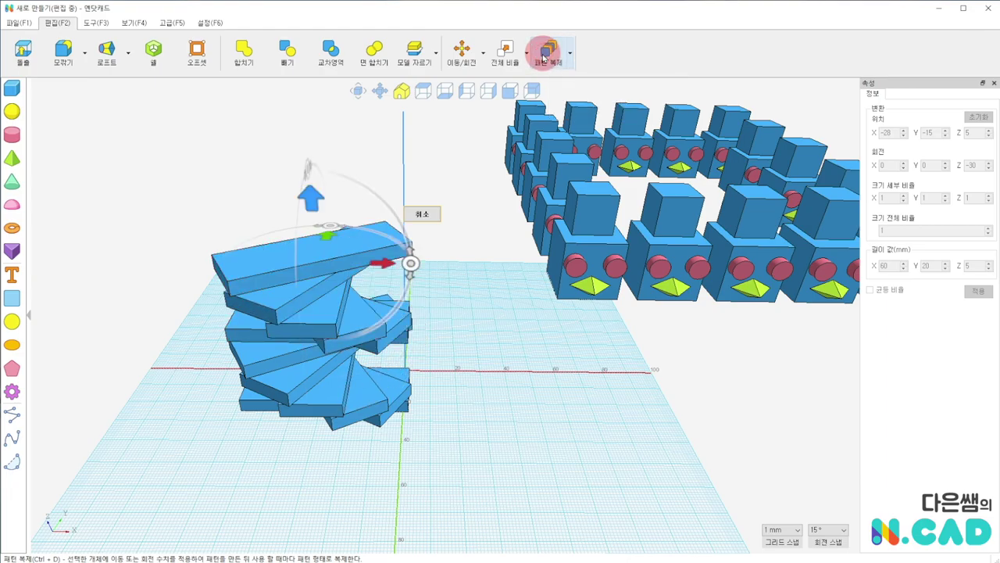
left_click(543, 60)
left_click(544, 59)
left_click(544, 59)
left_click(544, 60)
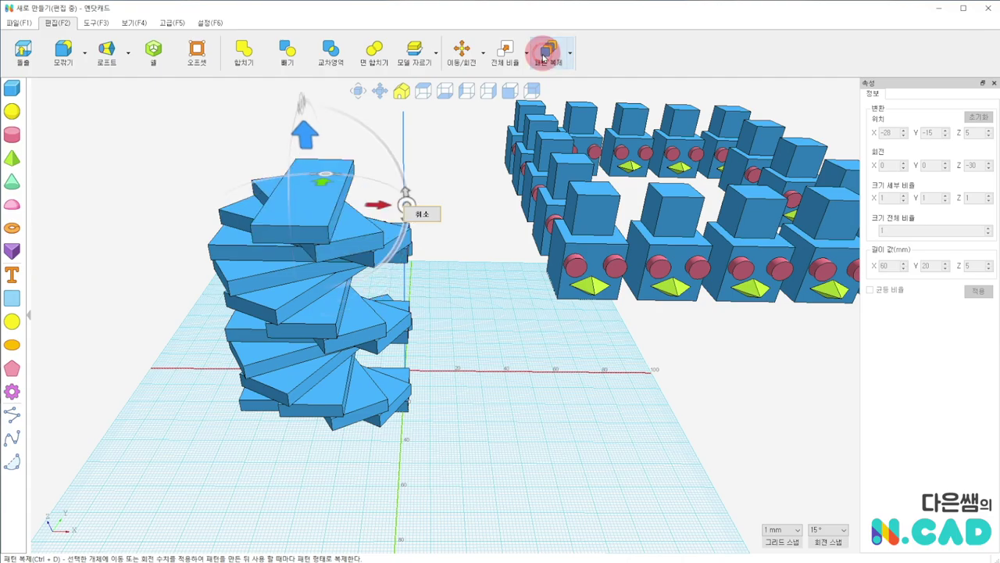
left_click(545, 60)
left_click(544, 60)
left_click(544, 59)
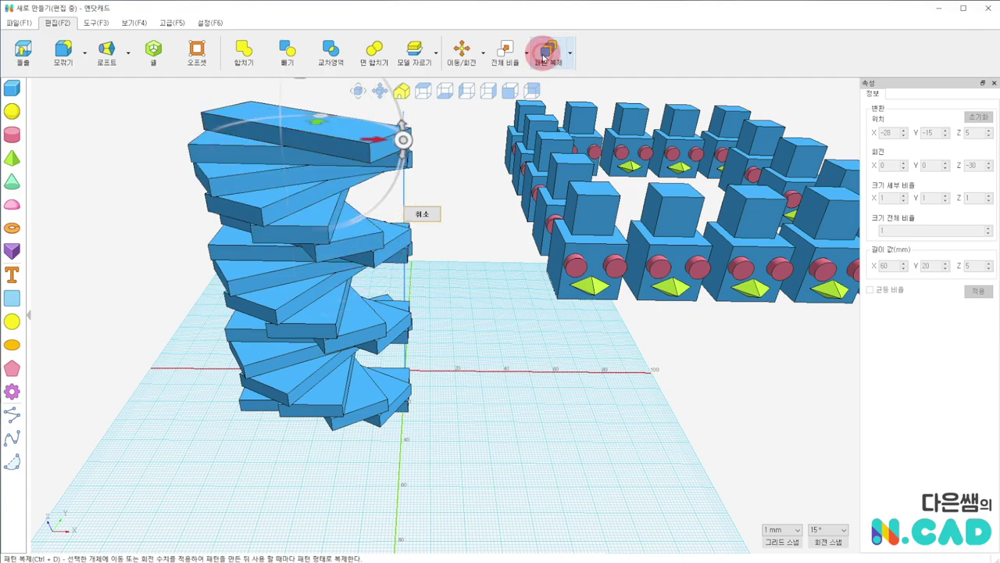
left_click(545, 60)
mouse_move(514, 422)
right_mouse_down()
mouse_move(406, 393)
mouse_move(501, 371)
mouse_move(486, 361)
mouse_move(460, 398)
right_mouse_up()
scroll(504, 371, "down", 2)
scroll(504, 371, "down", 2)
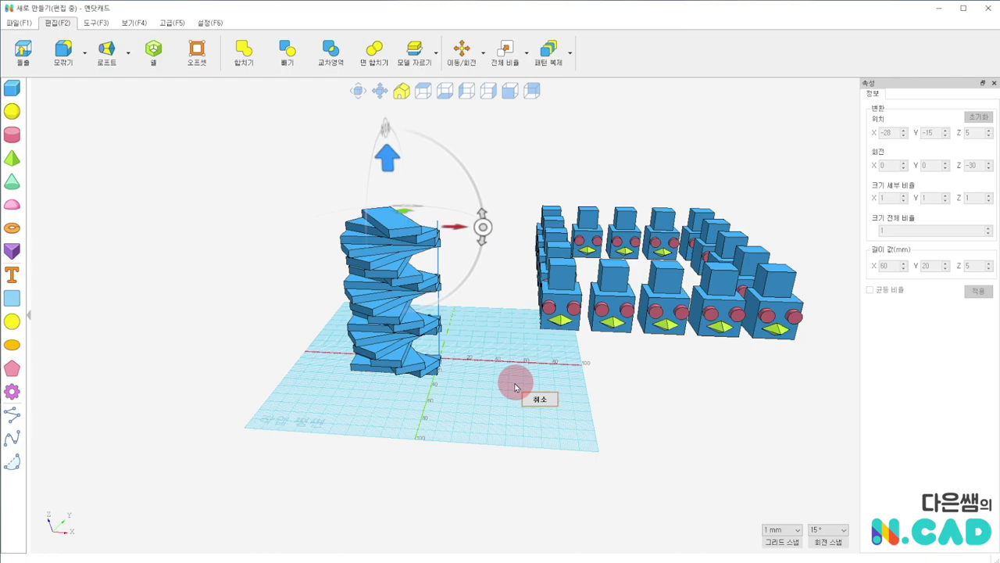
End the pattern copy, box-select the spiral staircase, and drag it off the work plane to the upper left
left_click(538, 400)
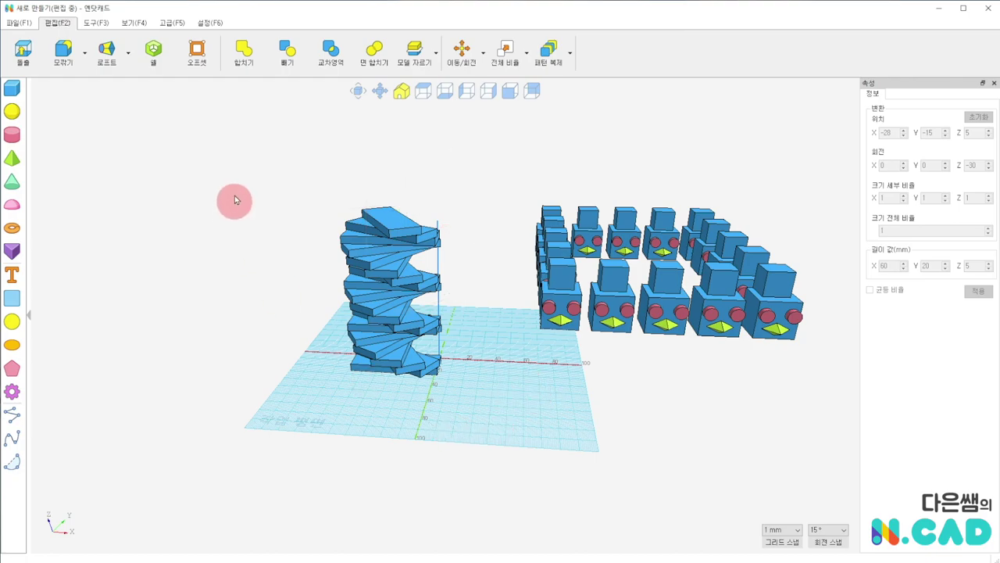
left_click_drag(247, 165, 514, 452)
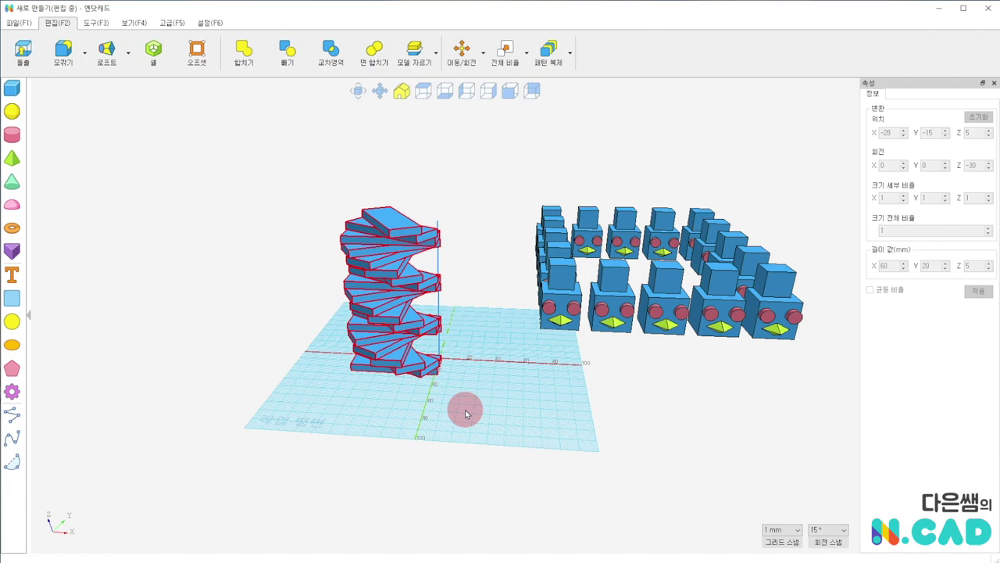
left_click(391, 352)
left_click_drag(294, 170, 470, 410)
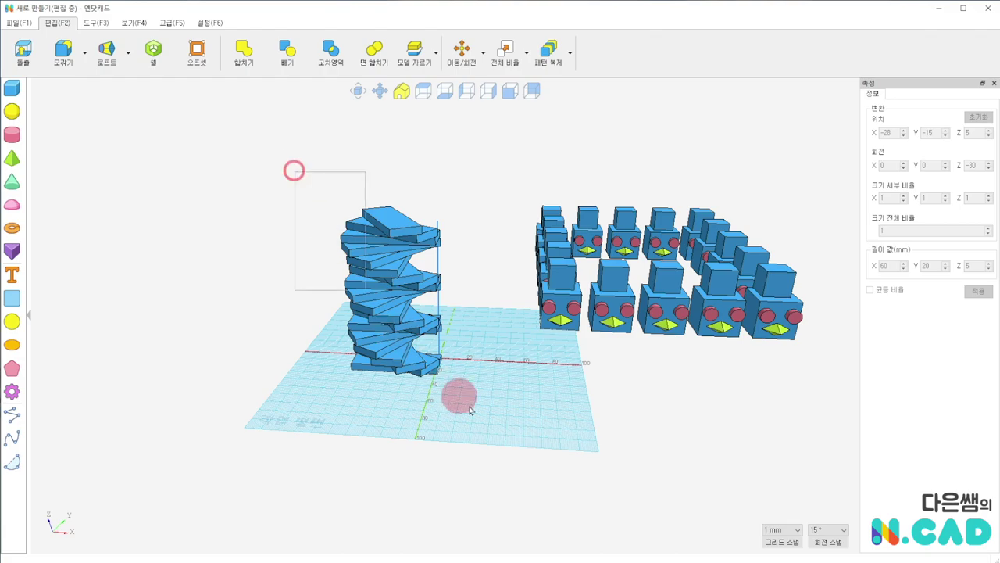
left_click_drag(375, 371, 364, 266)
right_click_drag(297, 382, 335, 432)
right_click_drag(460, 249, 376, 274)
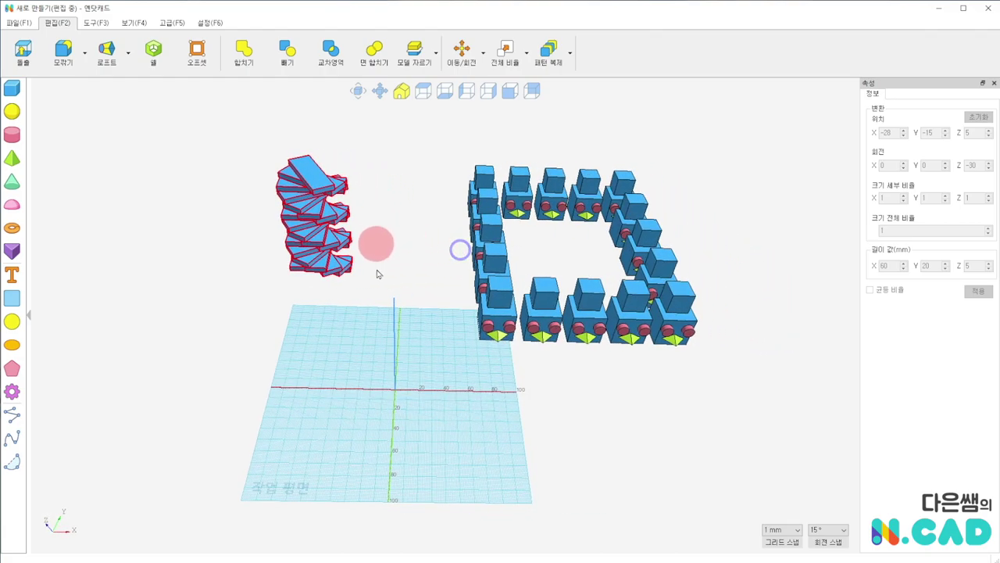
Drop a new flat 60 × 20 × 5 mm box onto the cleared work plane
left_click(571, 52)
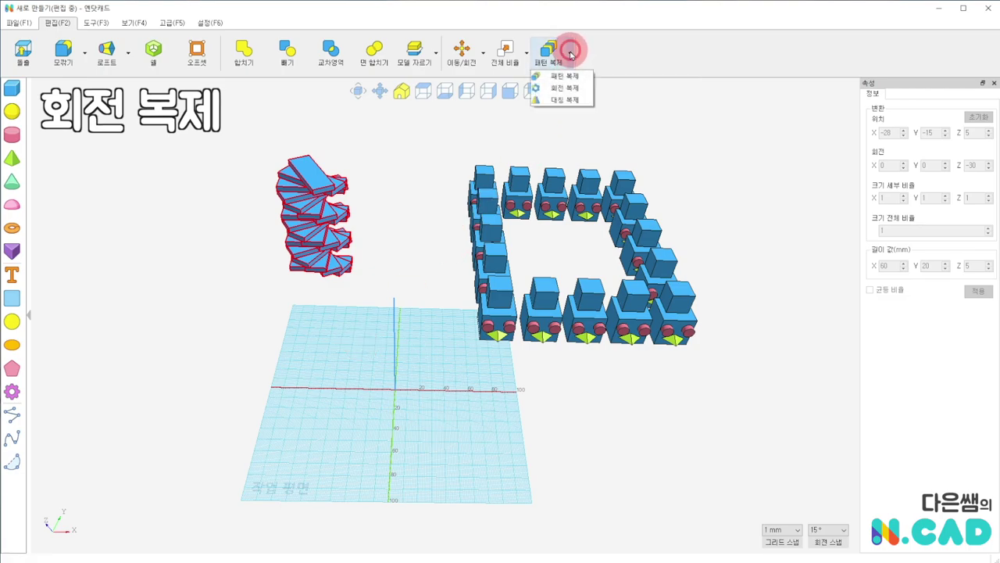
left_click(563, 87)
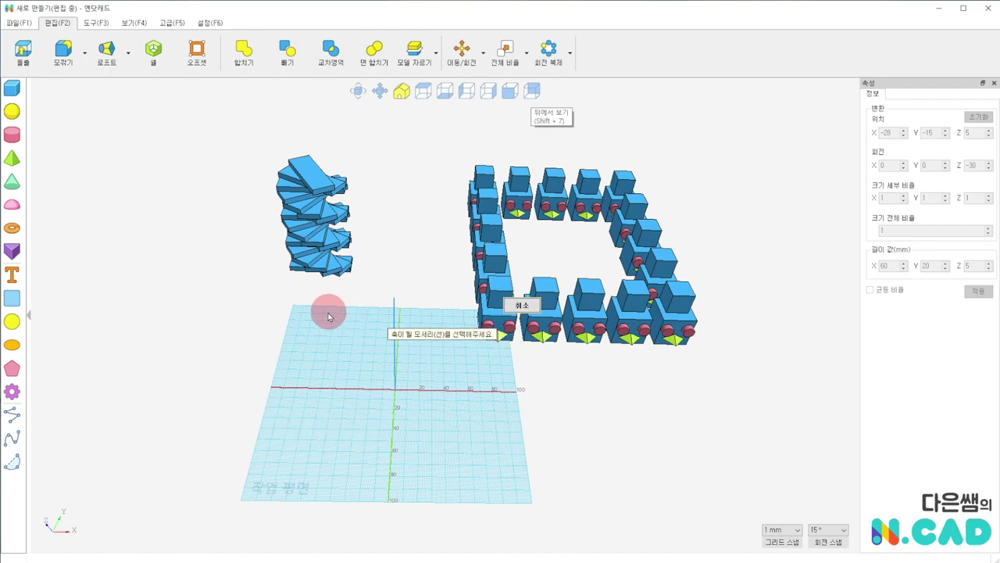
key("Escape")
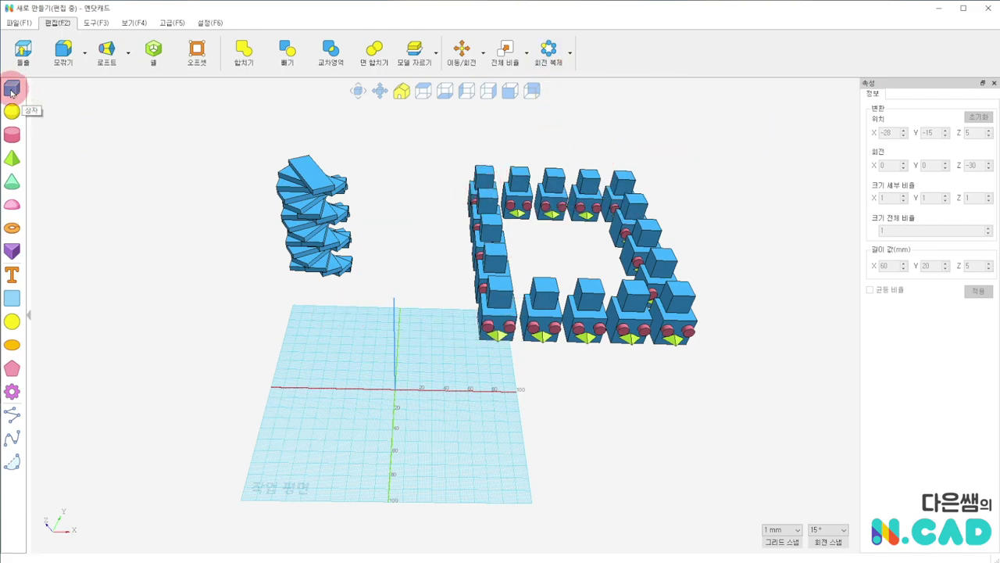
mouse_move(11, 92)
left_mouse_down()
mouse_move(352, 266)
mouse_move(359, 342)
left_mouse_up()
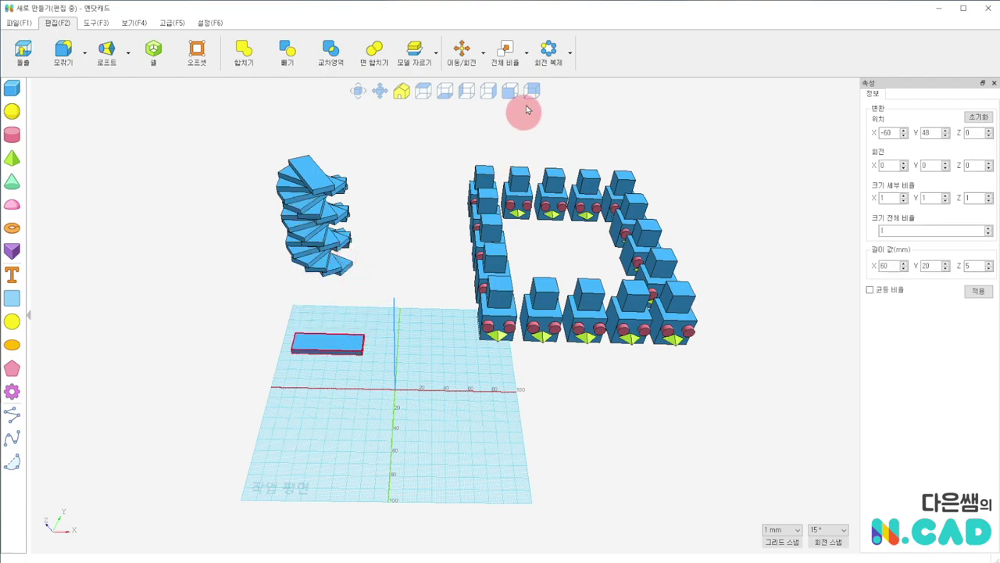
Start a pattern duplicate of the new plank and rotate the copy around the vertical axis
left_click(569, 55)
left_click(579, 91)
left_click(343, 344)
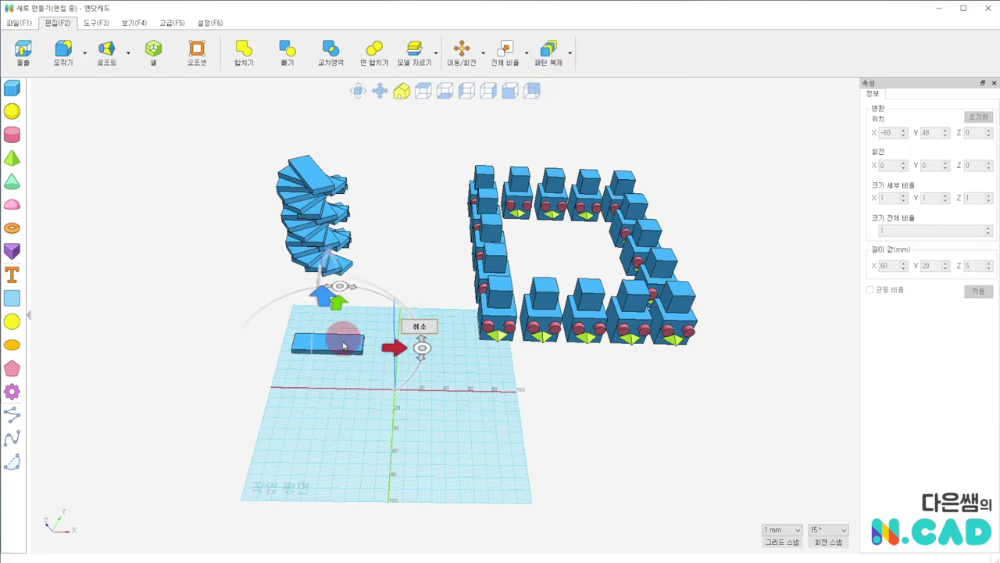
left_click(341, 287)
mouse_move(341, 288)
left_mouse_down()
mouse_move(317, 325)
mouse_move(333, 347)
left_mouse_up()
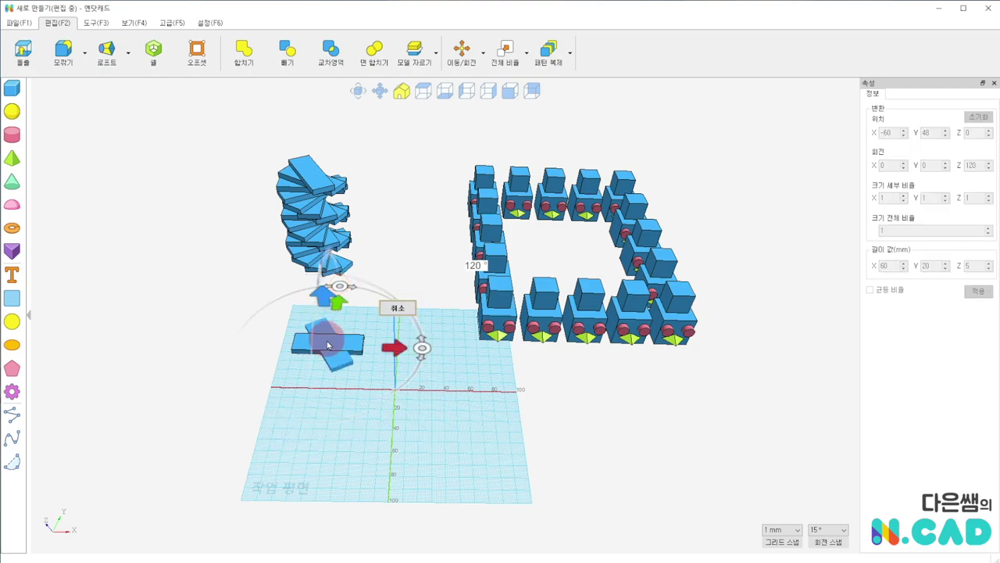
Cancel the pattern copy, delete the leftover plate, and pick the Sphere tool
left_click(398, 307)
left_click(346, 341)
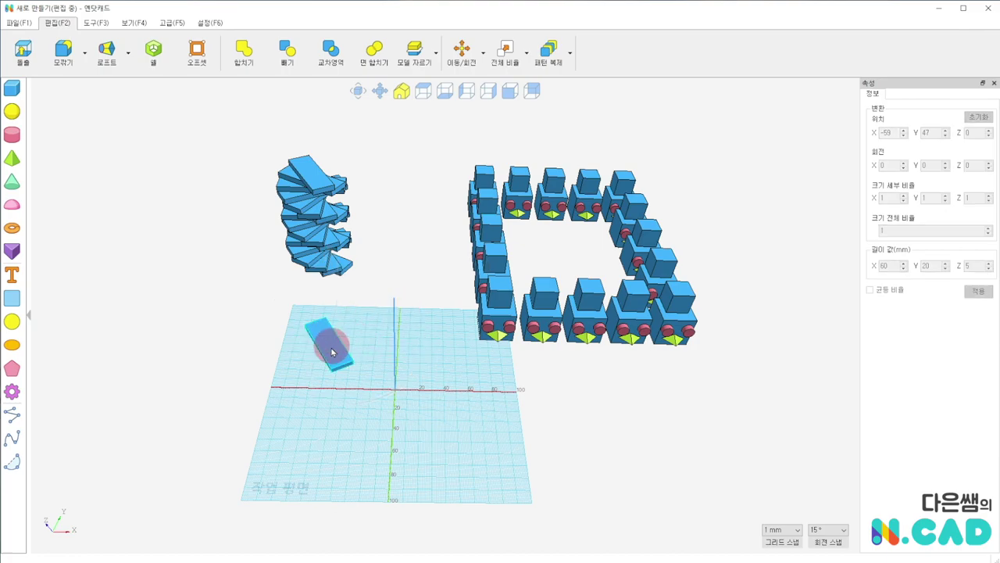
left_click(331, 351)
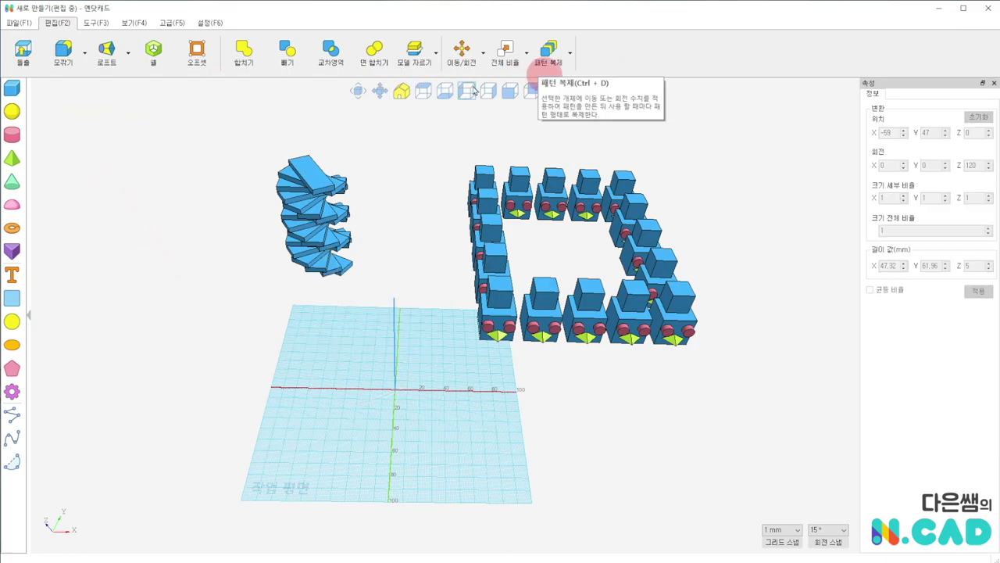
left_click(12, 111)
Place a sphere and set up 회전 복제 around the Z axis with the yellow sphere selected
left_click(316, 383)
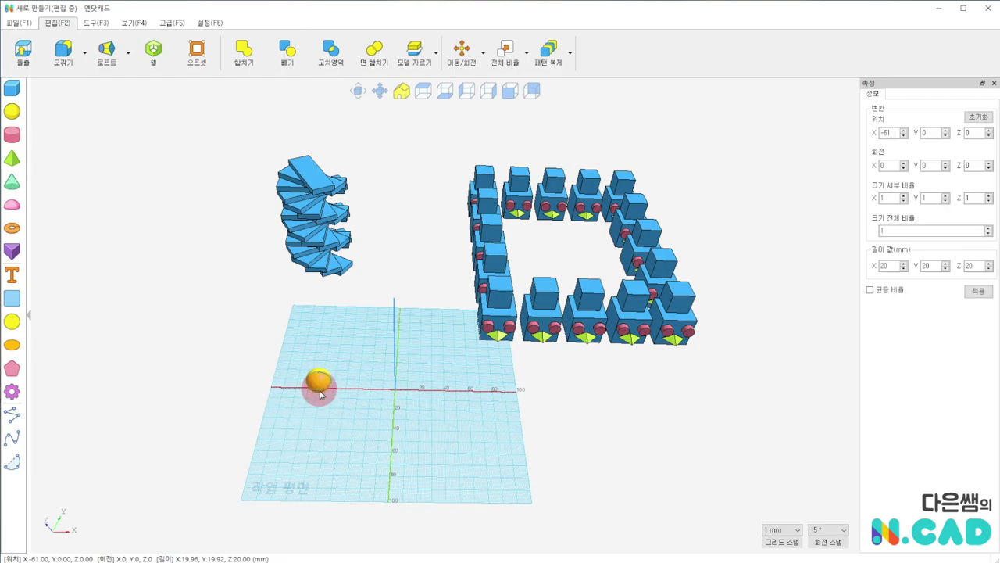
left_click(570, 55)
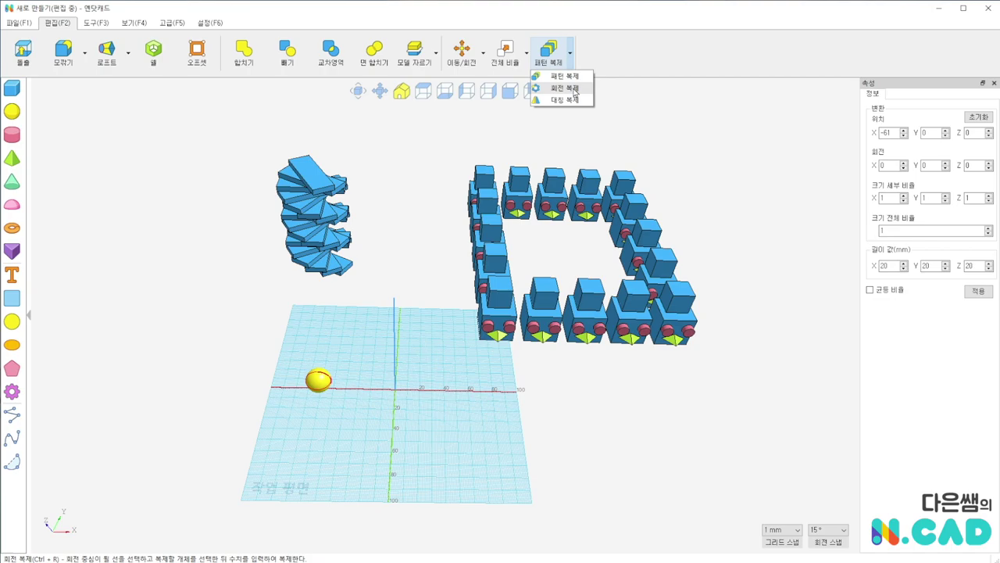
left_click(565, 87)
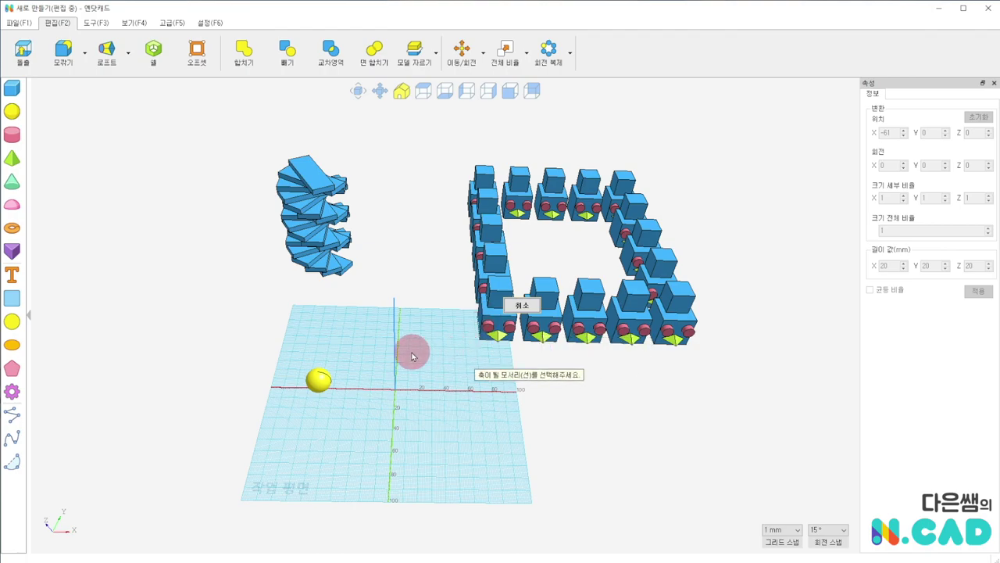
right_click_drag(395, 348, 395, 322)
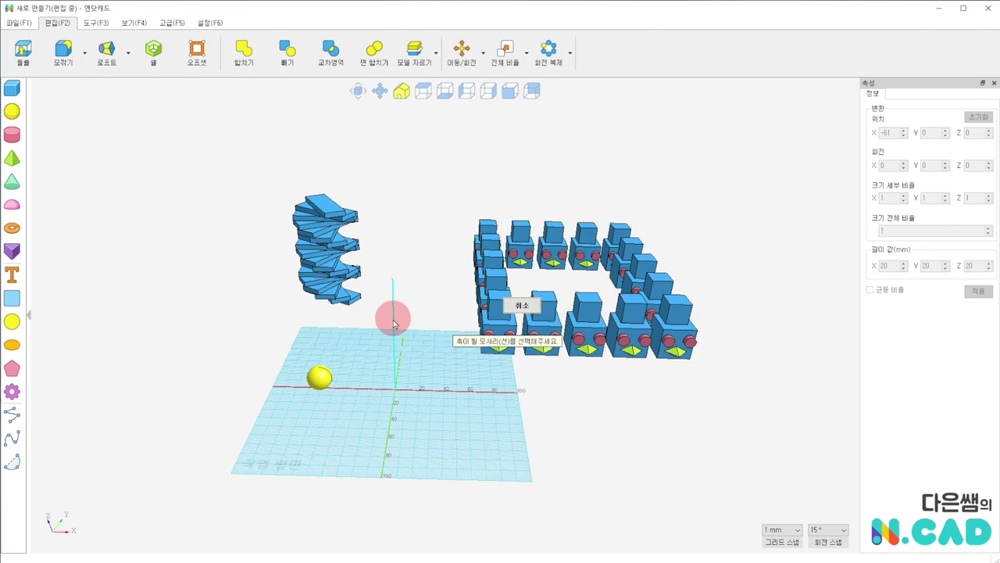
left_click(394, 323)
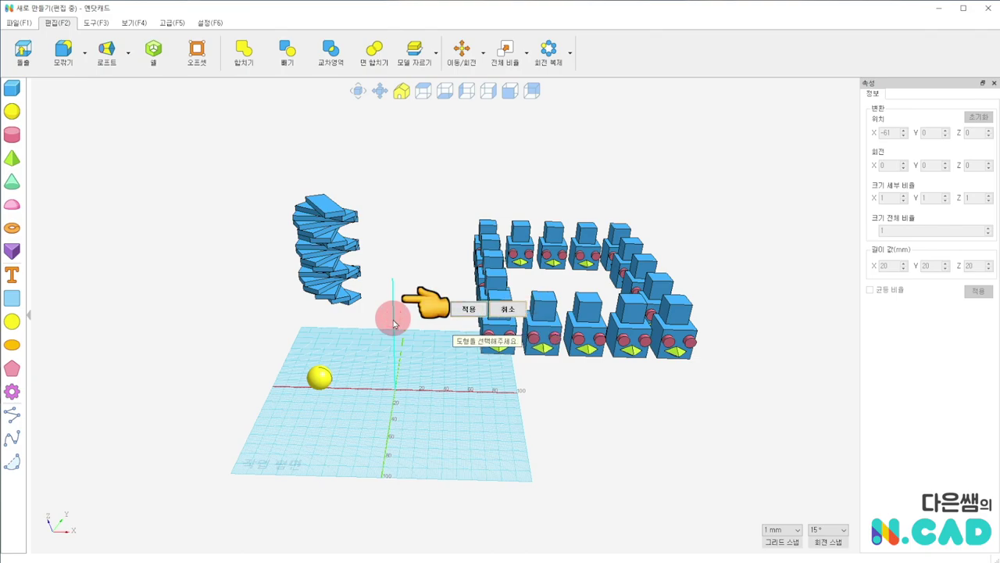
left_click(321, 378)
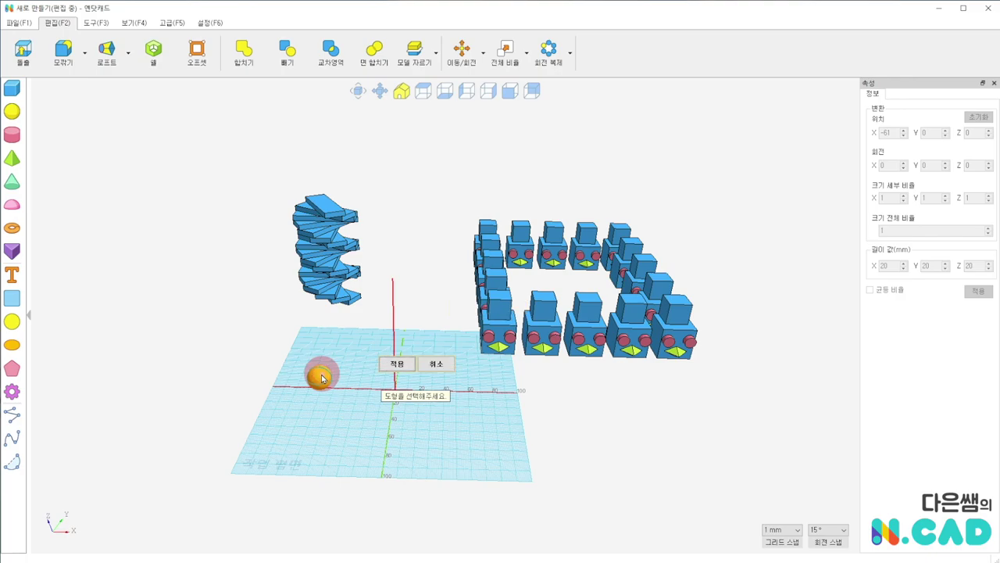
left_click(393, 364)
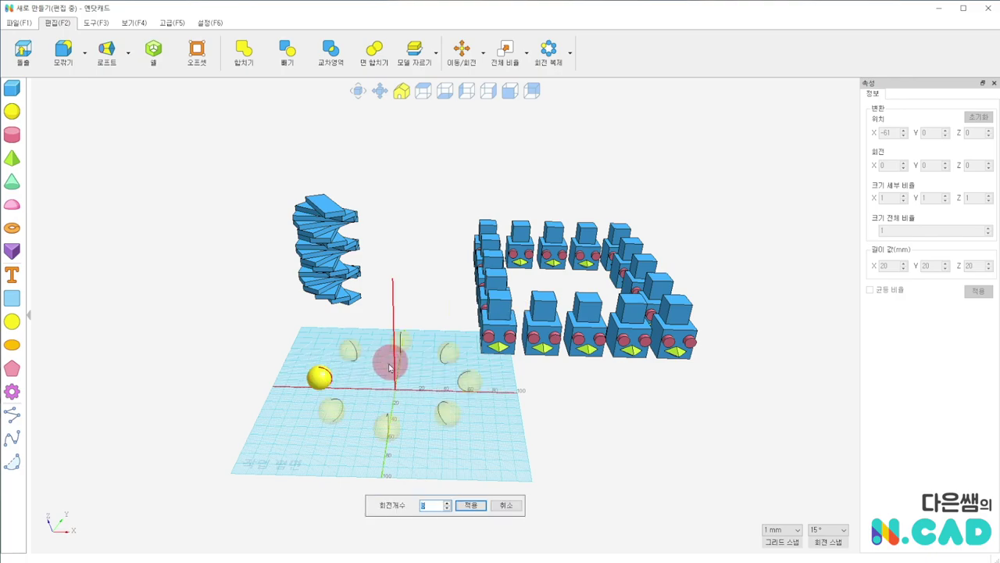
right_click_drag(383, 371, 391, 366)
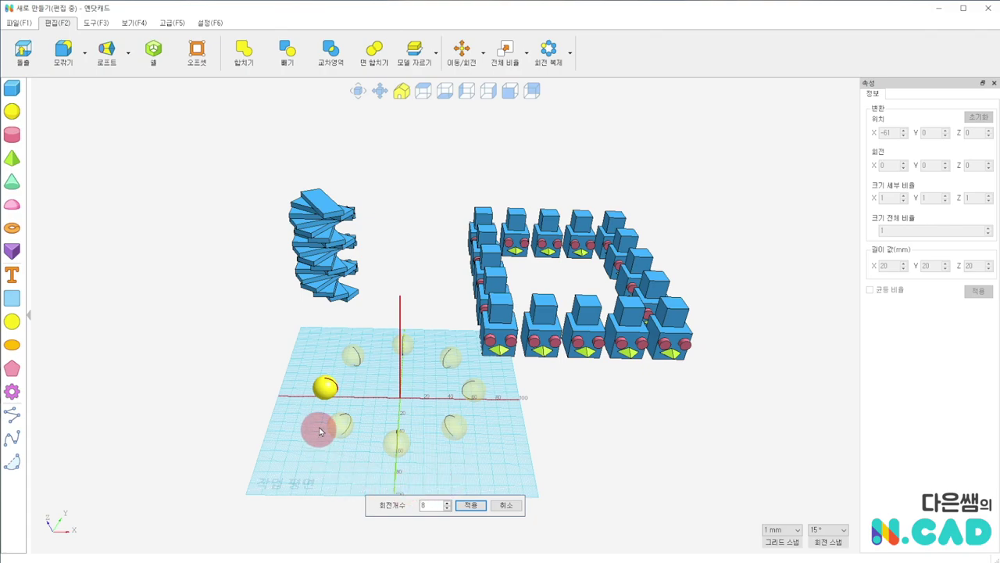
Raise 회전계수 by 15 steps and apply to form the dense ring of spheres
left_click(448, 504)
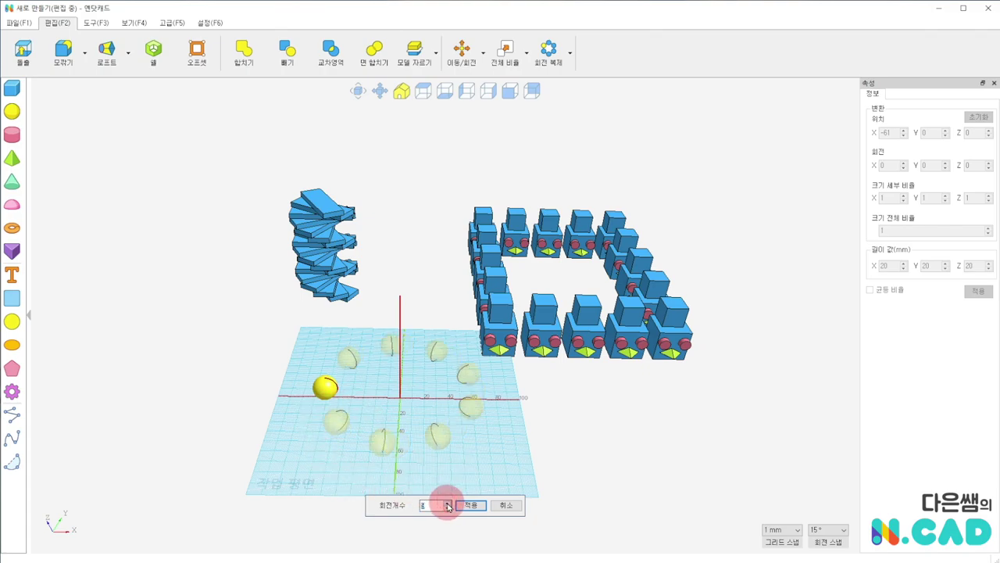
left_click(447, 503)
left_click(448, 503)
left_click(448, 503)
left_click(447, 503)
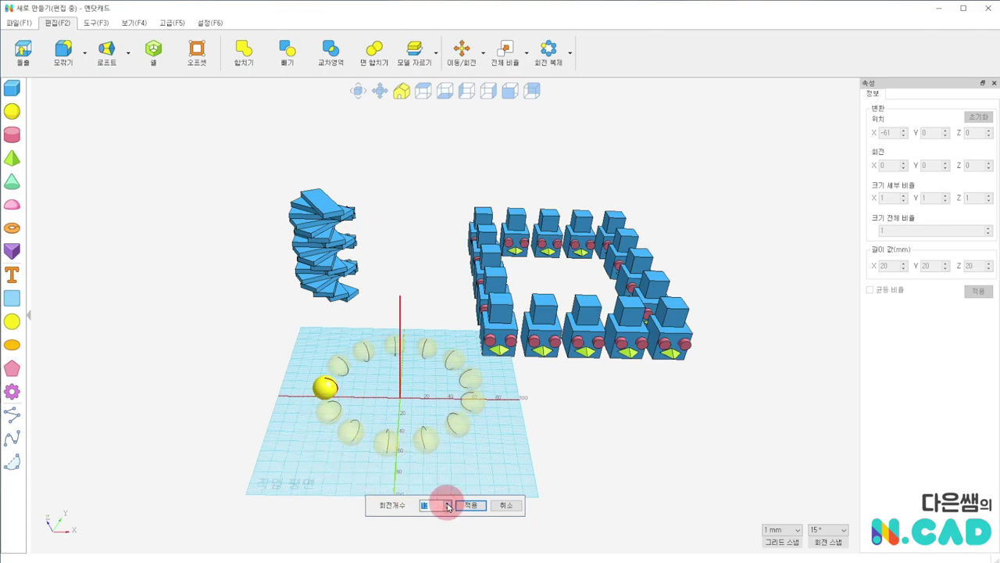
left_click(448, 503)
left_click(448, 504)
left_click(447, 503)
left_click(448, 503)
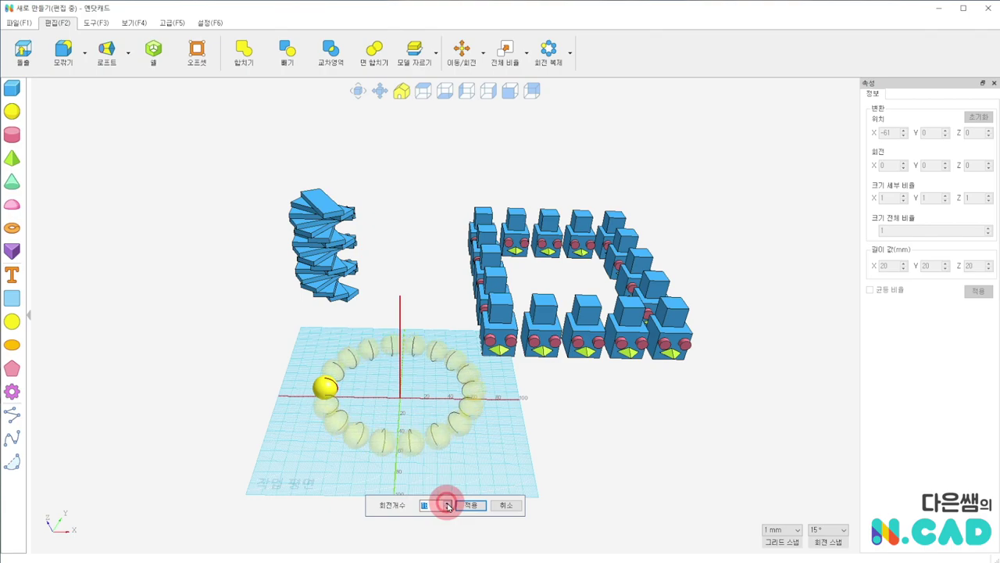
left_click(448, 503)
left_click(448, 503)
left_click(448, 503)
left_click(447, 503)
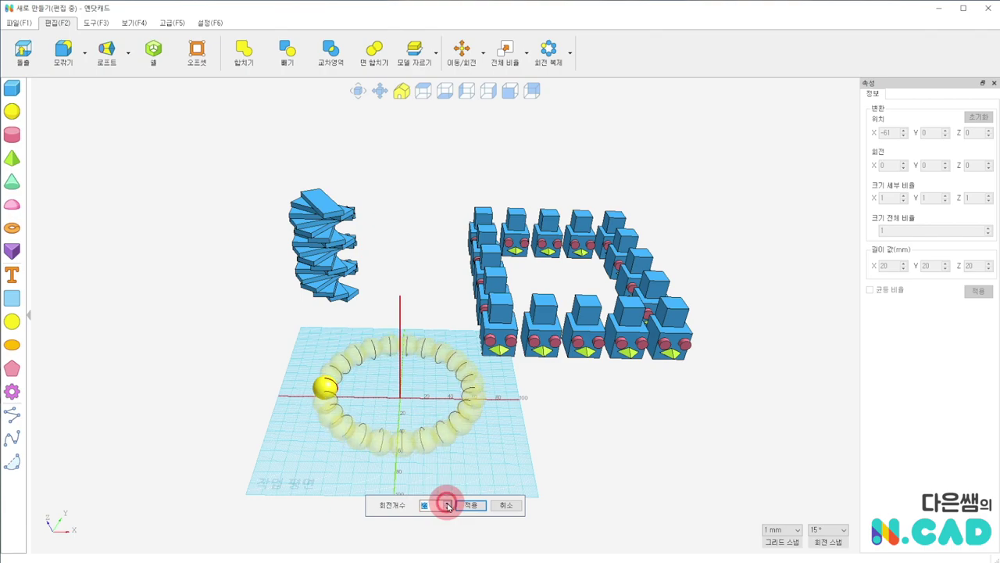
left_click(448, 503)
left_click(448, 503)
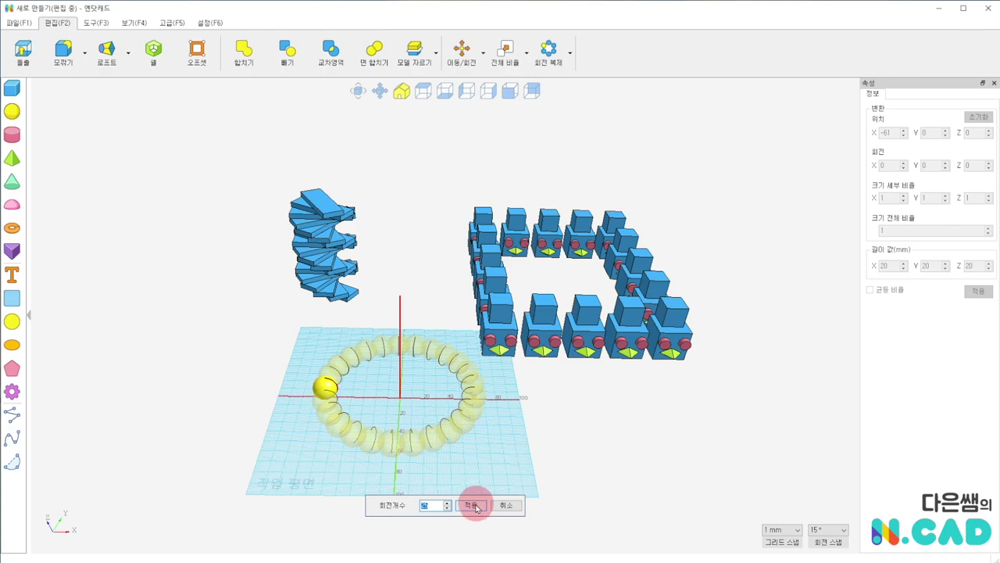
left_click(473, 505)
mouse_move(468, 512)
right_mouse_down()
mouse_move(438, 450)
mouse_move(491, 490)
right_mouse_up()
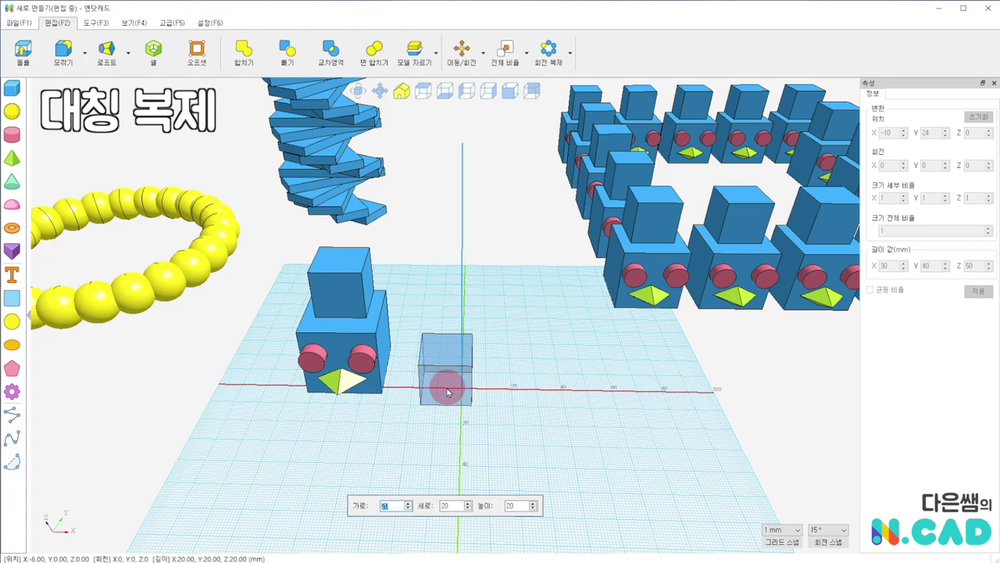
Place a box with 가로 30 and 높이 5 (30 × 20 × 5 mm) beside the robot
type("30")
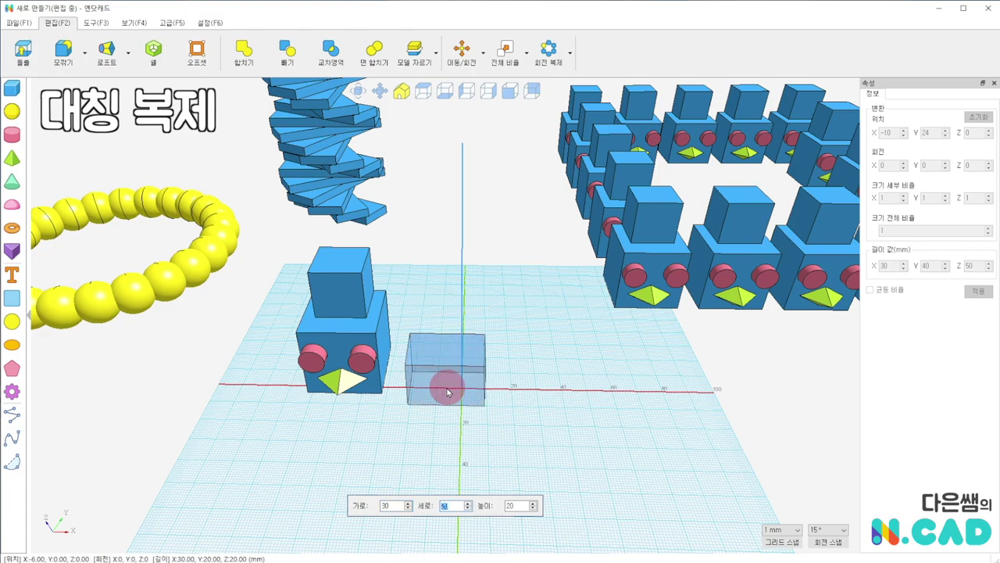
key("Tab")
type("5")
left_click(448, 393)
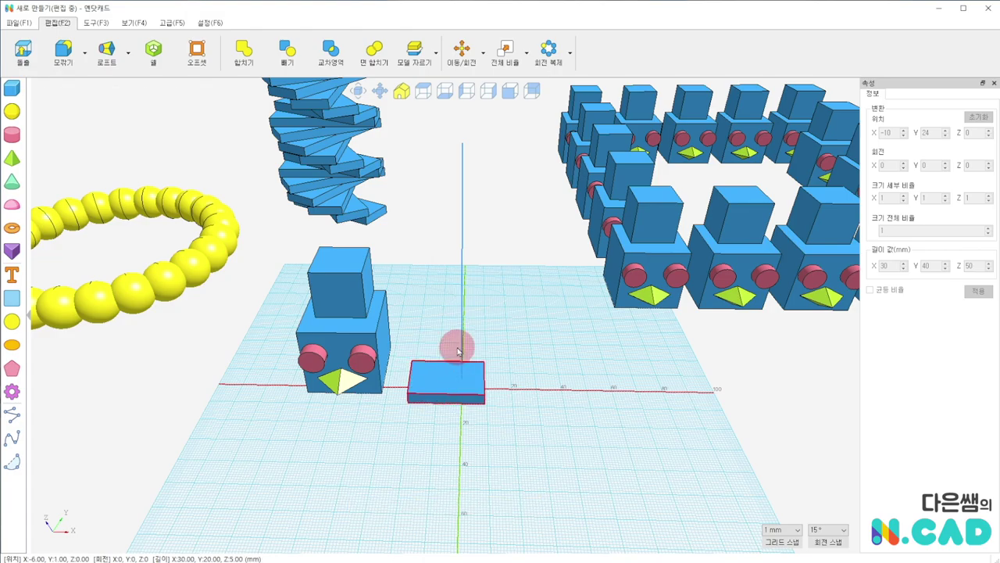
right_click_drag(518, 346, 513, 465)
Copy and paste the flat box, offsetting the copy back and to the right
left_click(419, 361)
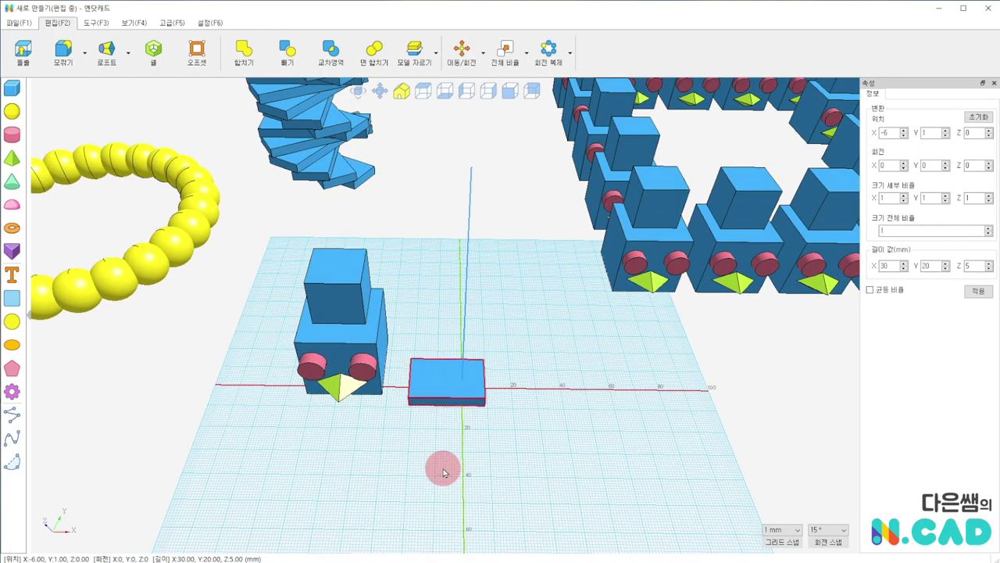
key("ctrl+c")
key("ctrl+v")
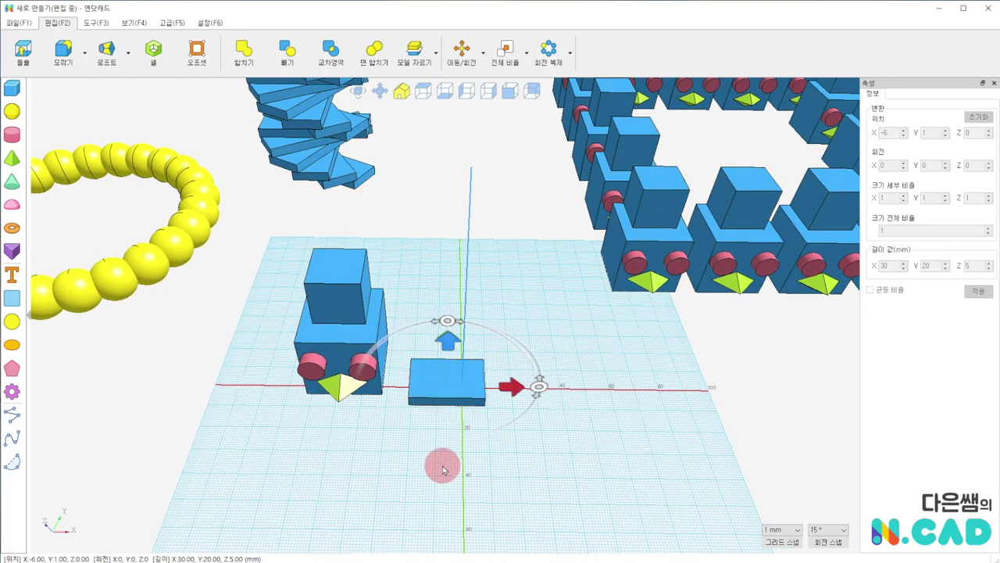
left_click(462, 383)
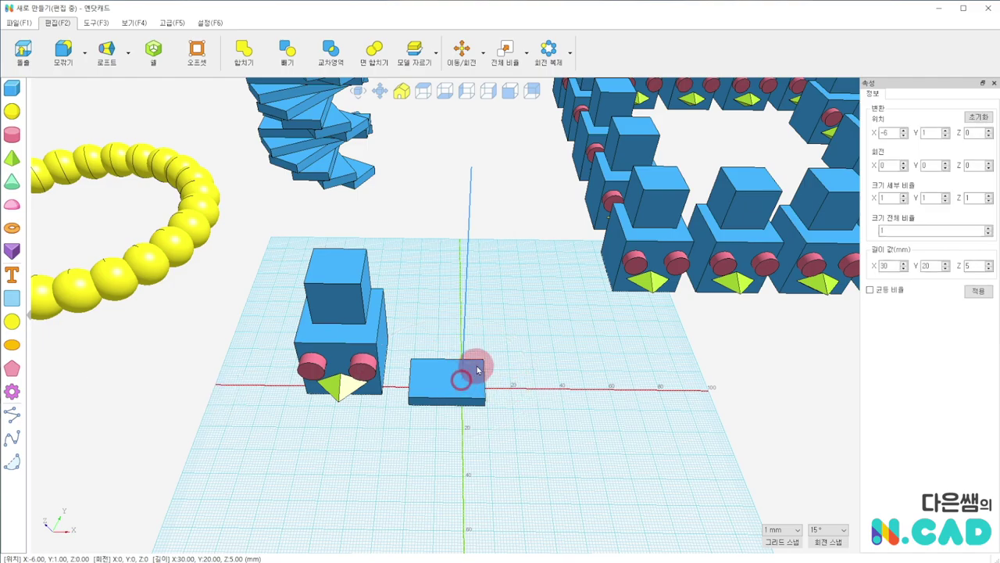
left_click_drag(453, 383, 482, 367)
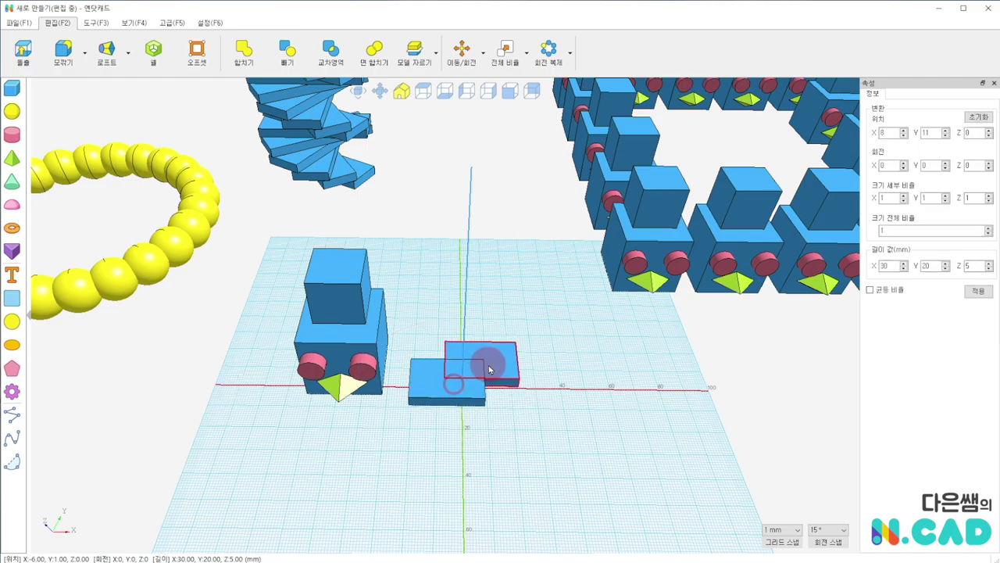
mouse_move(509, 440)
right_mouse_down()
mouse_move(518, 496)
mouse_move(526, 471)
mouse_move(554, 467)
right_mouse_up()
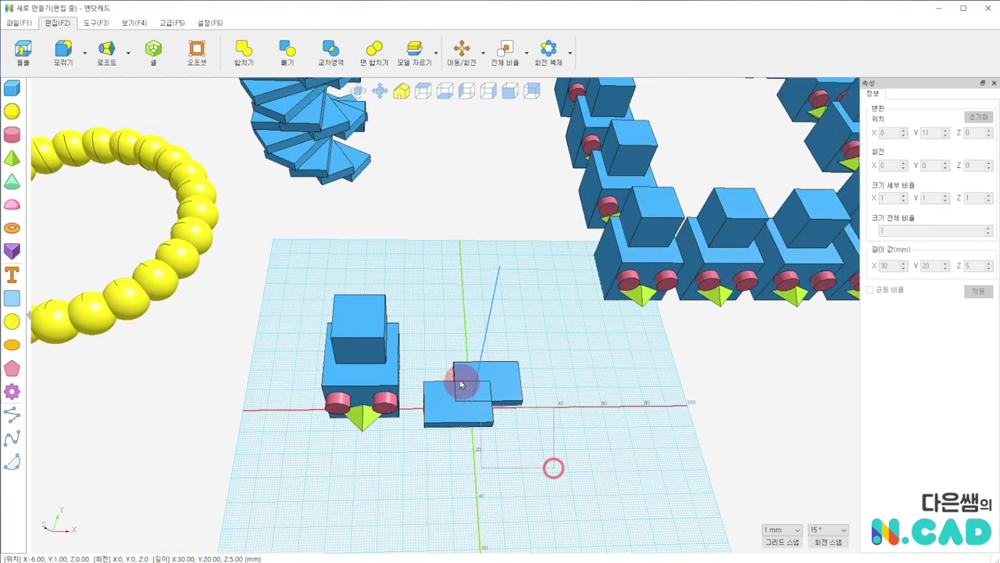
Select both flat boxes and merge them into one solid with 합치기
left_click_drag(461, 383, 418, 337)
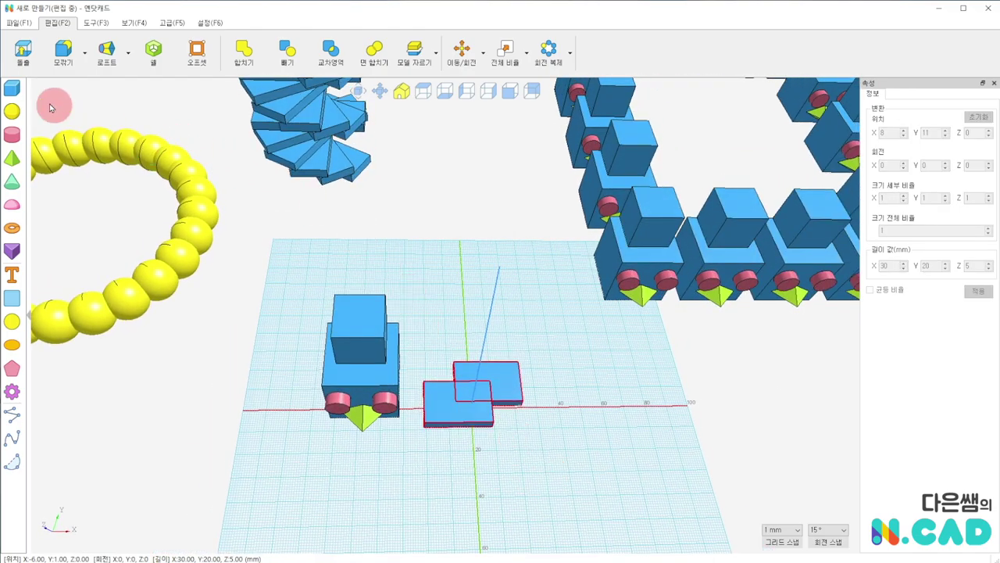
left_click(246, 50)
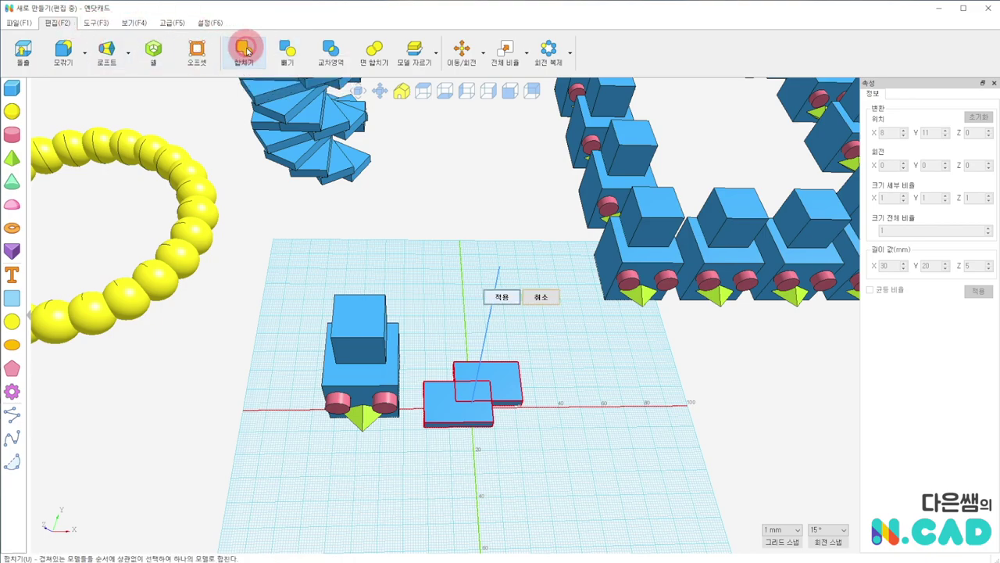
left_click(512, 299)
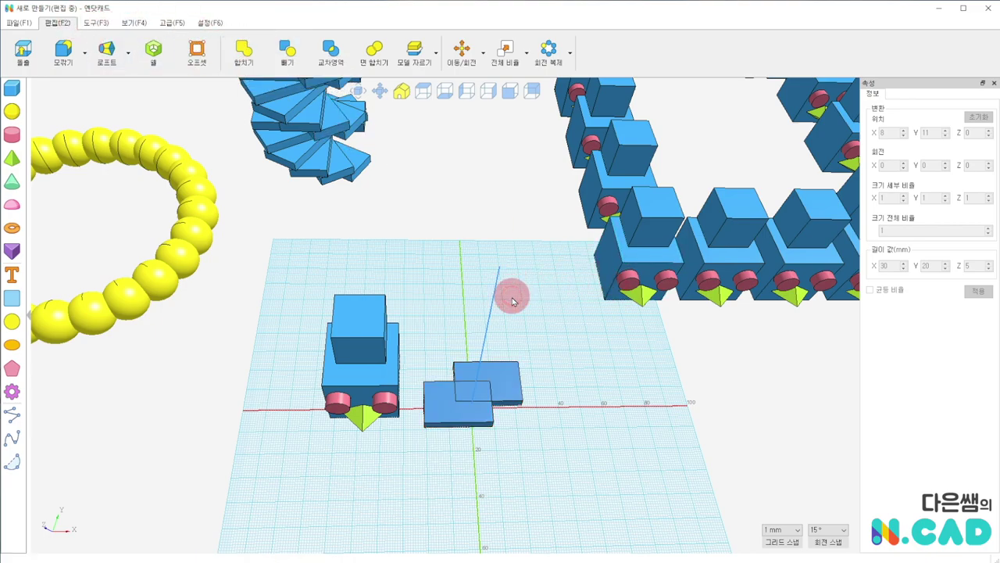
Confirm the merge and move the merged plate over to the robot's right side
left_click(509, 385)
left_click_drag(506, 358, 536, 353)
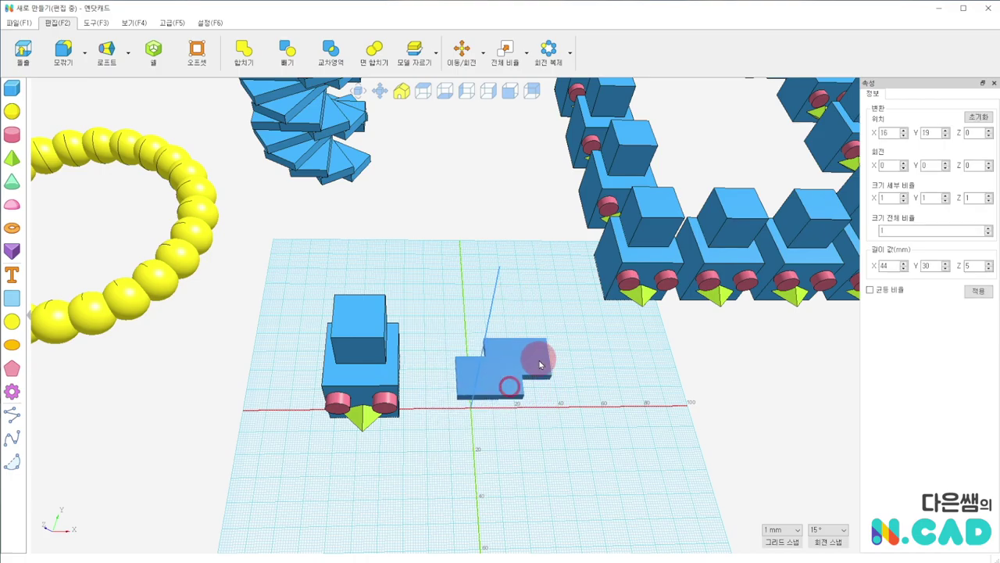
right_click_drag(527, 420, 501, 375)
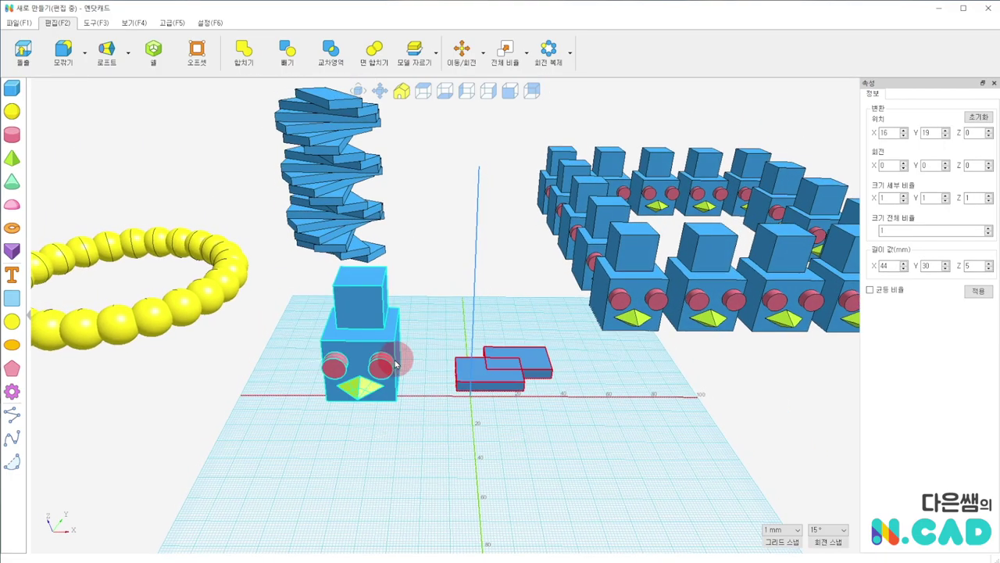
mouse_move(431, 340)
right_mouse_down()
mouse_move(456, 381)
mouse_move(579, 414)
mouse_move(563, 342)
mouse_move(547, 348)
right_mouse_up()
left_click(516, 356)
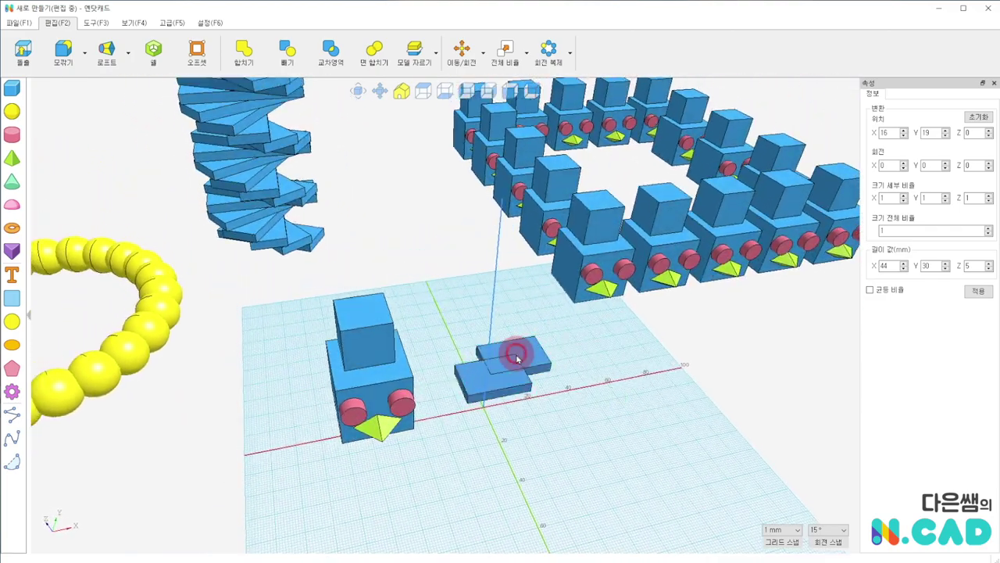
left_click(512, 368)
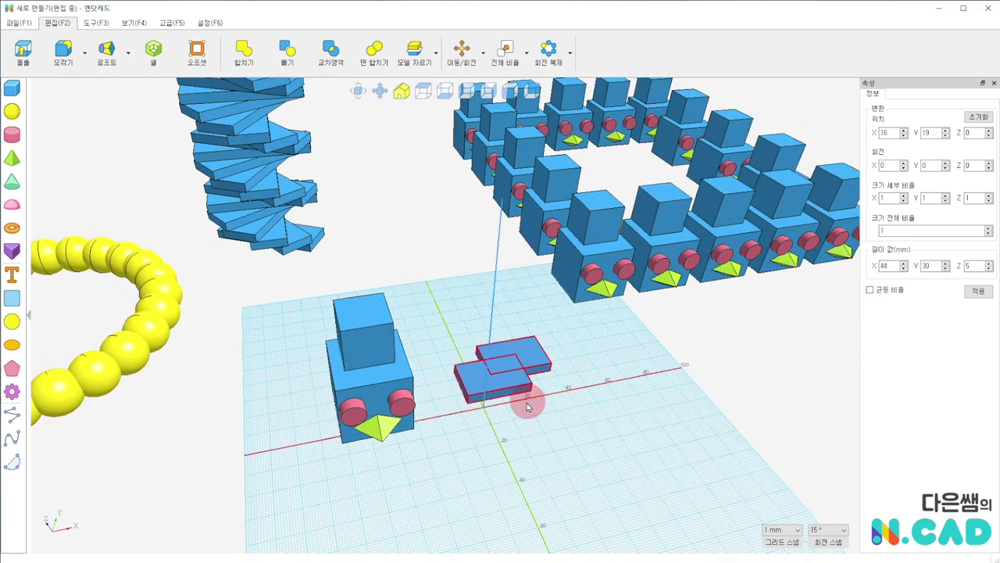
Turn the plate 90° about X, lift it to Z 24, and set it against the robot's side
left_click(462, 52)
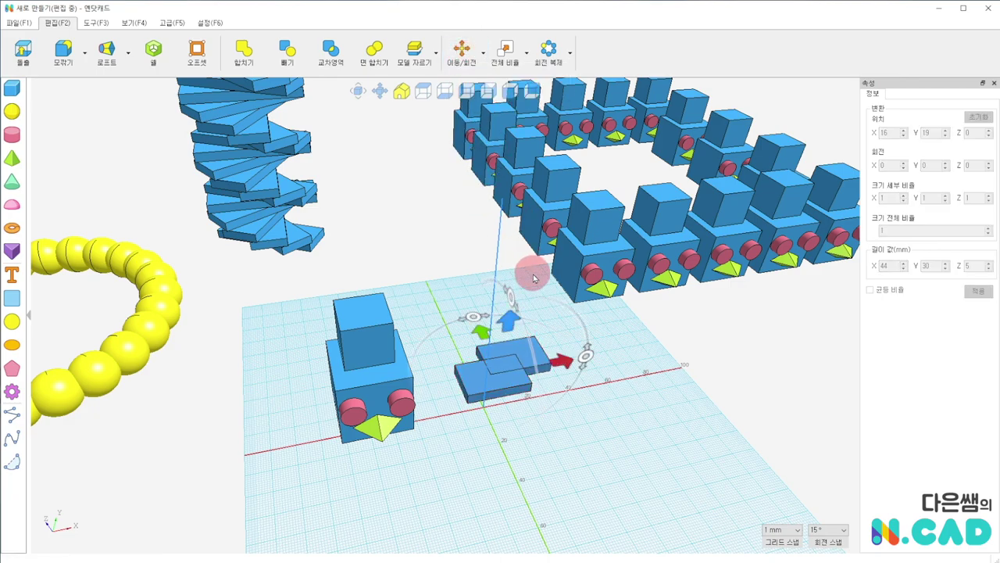
mouse_move(509, 233)
left_mouse_down()
mouse_move(529, 393)
mouse_move(539, 381)
left_mouse_up()
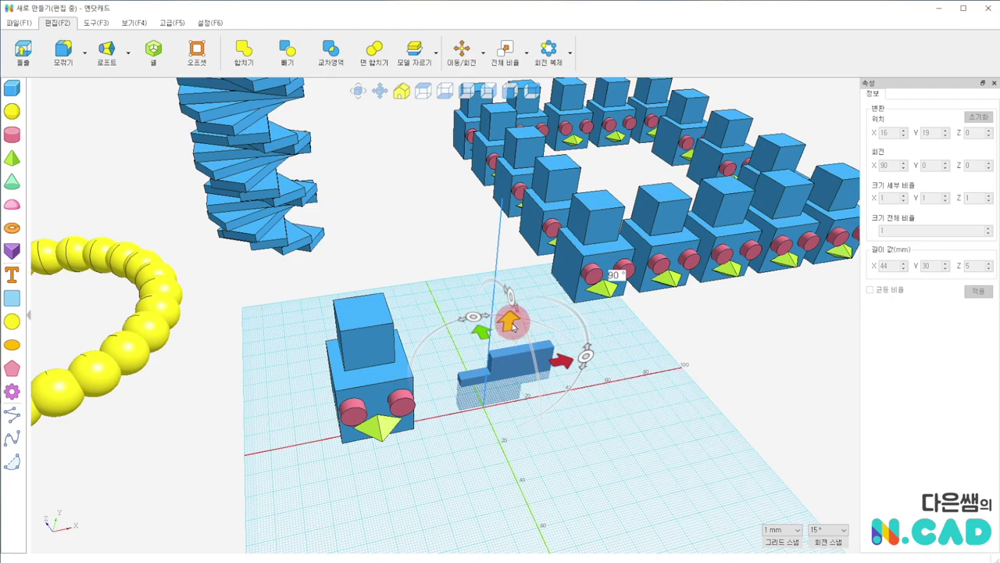
left_click_drag(512, 326, 512, 275)
right_click_drag(499, 435, 424, 431)
mouse_move(534, 322)
left_mouse_down()
mouse_move(525, 344)
mouse_move(467, 344)
left_mouse_up()
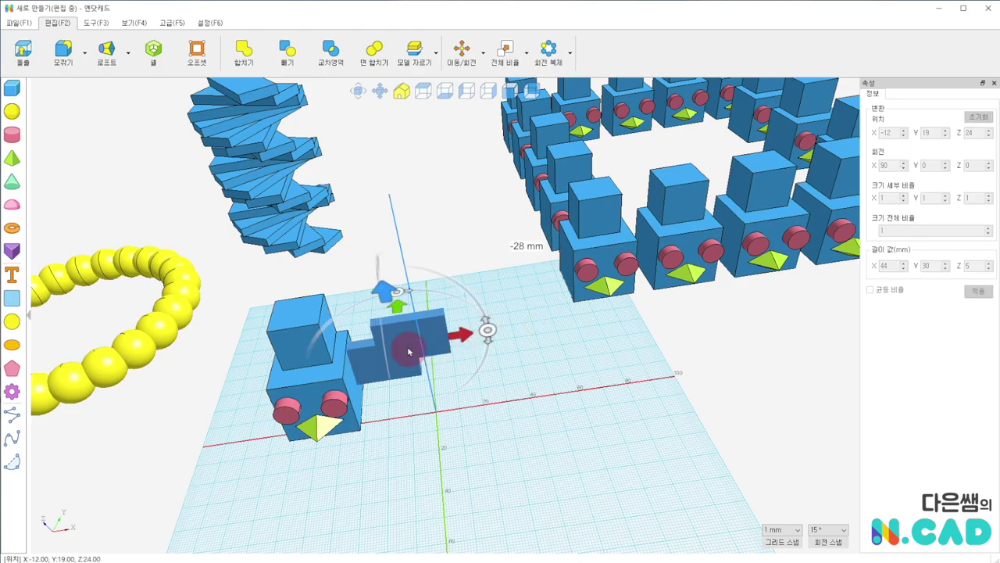
left_click_drag(397, 304, 400, 316)
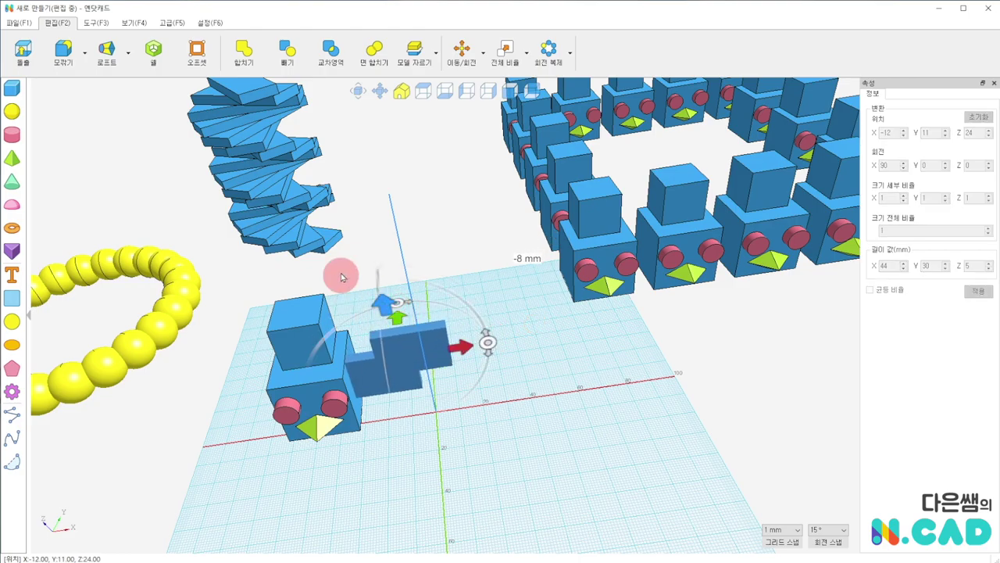
right_click_drag(344, 261, 400, 248)
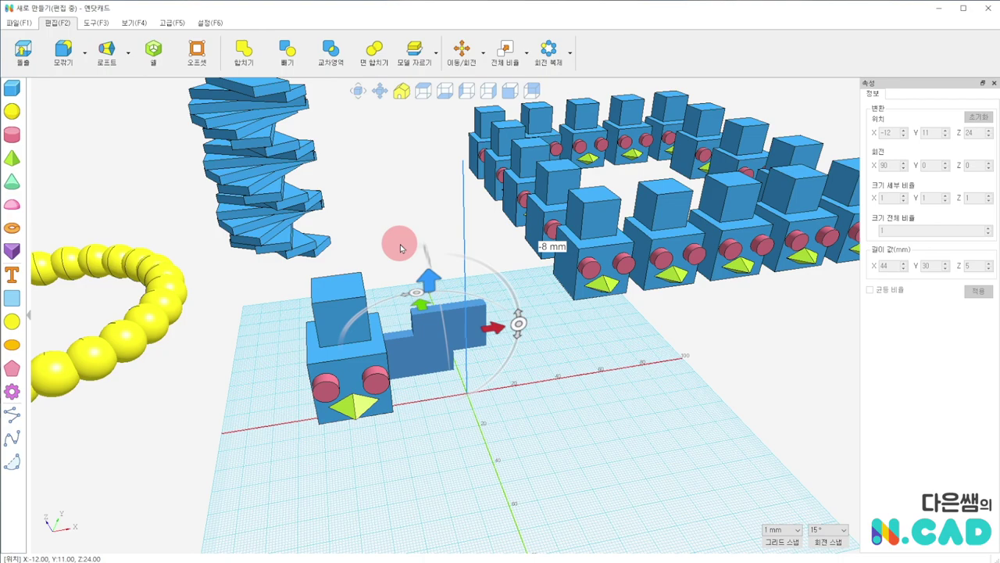
left_click_drag(400, 248, 399, 239)
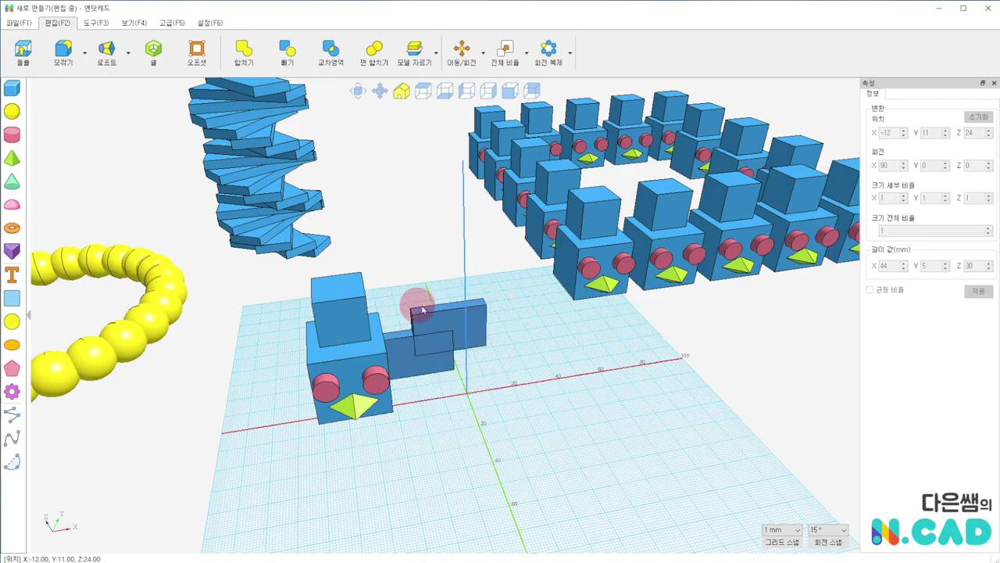
right_click_drag(409, 261, 504, 395)
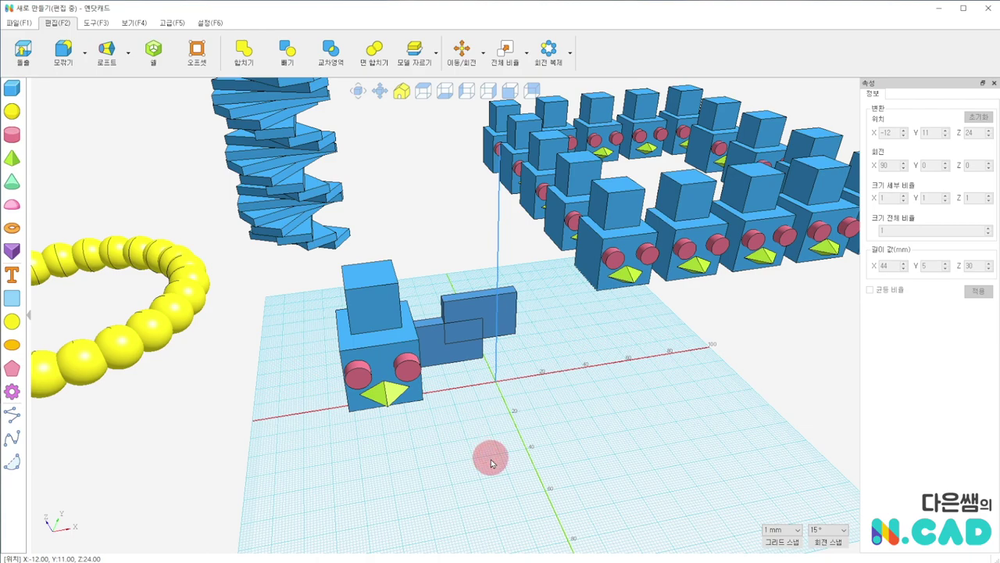
Use 대칭 복제 across the axis edge to mirror the wing plate onto the robot's left side
left_click(570, 53)
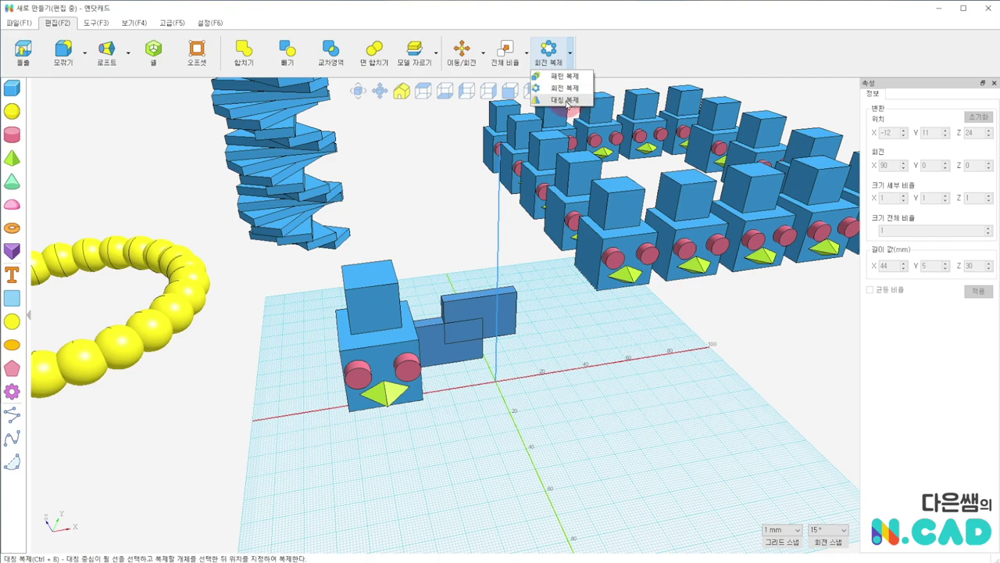
left_click(568, 101)
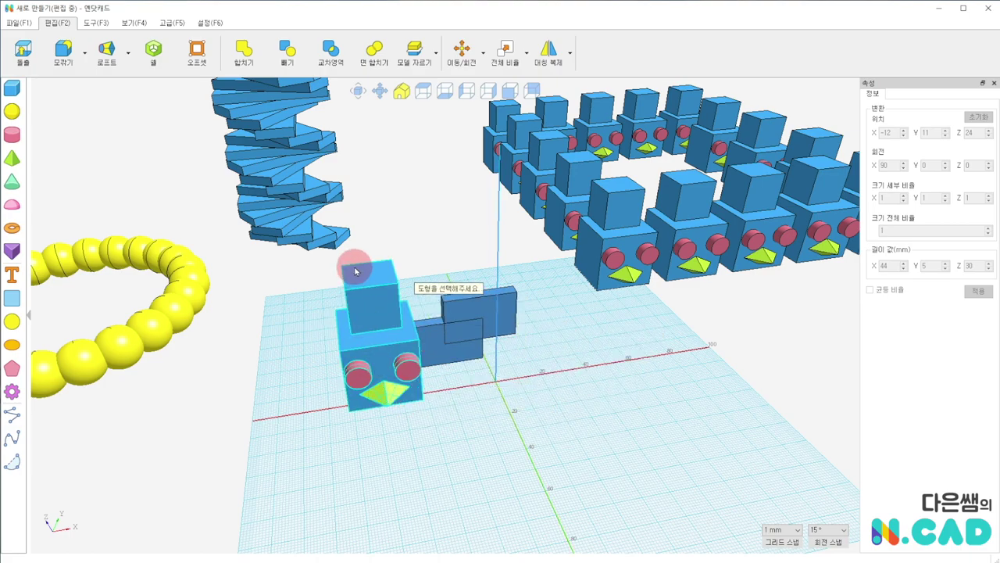
left_click(391, 416)
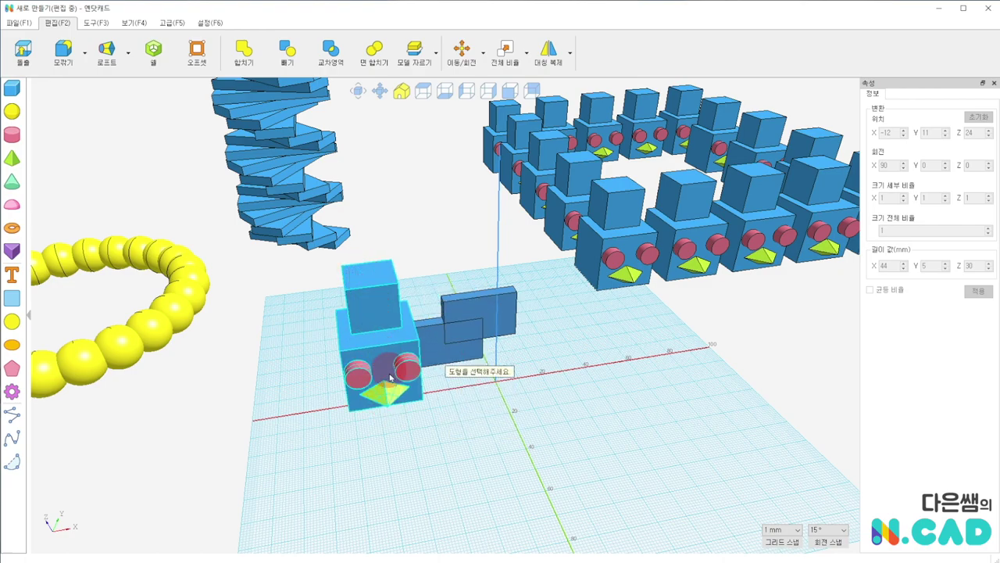
left_click(370, 310)
left_click(401, 450)
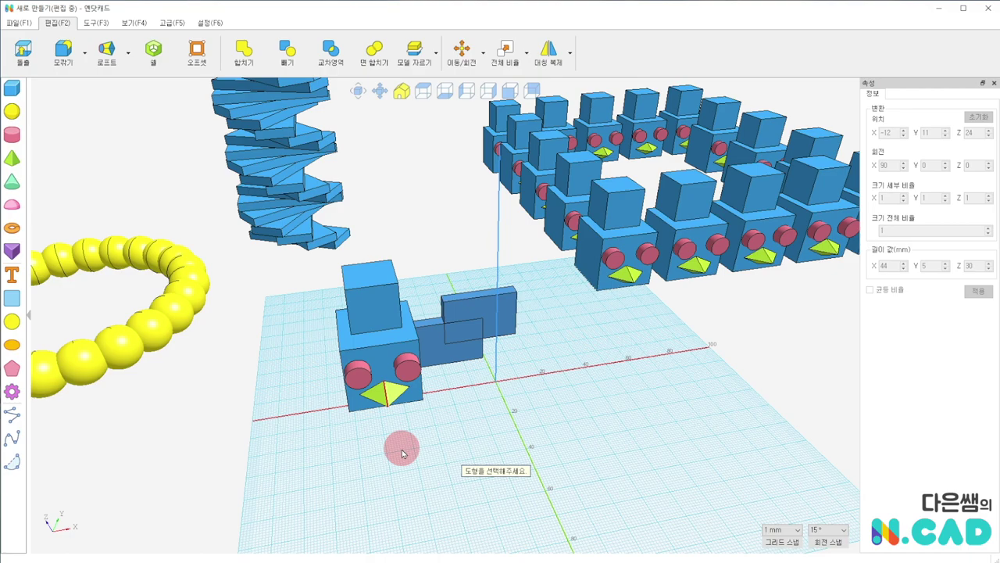
left_click(458, 334)
left_click(463, 337)
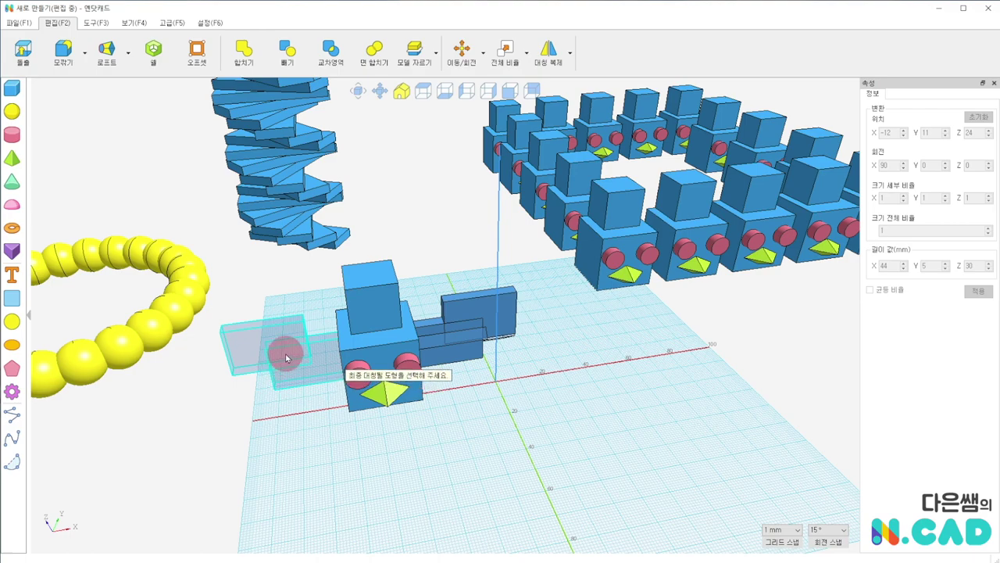
left_click(286, 358)
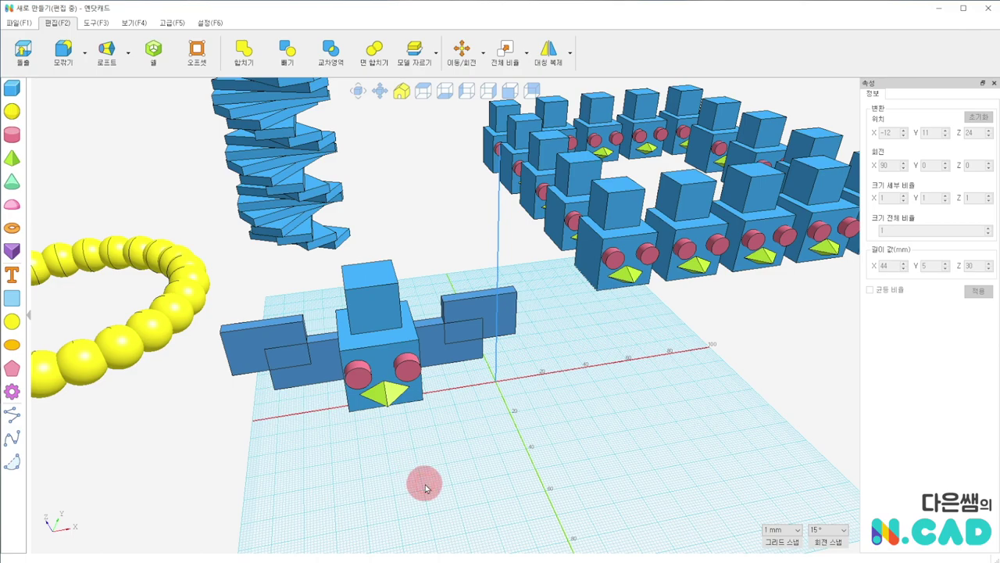
Mirror the right wing plate across the vertical edge to double the right wing's length
left_click(548, 51)
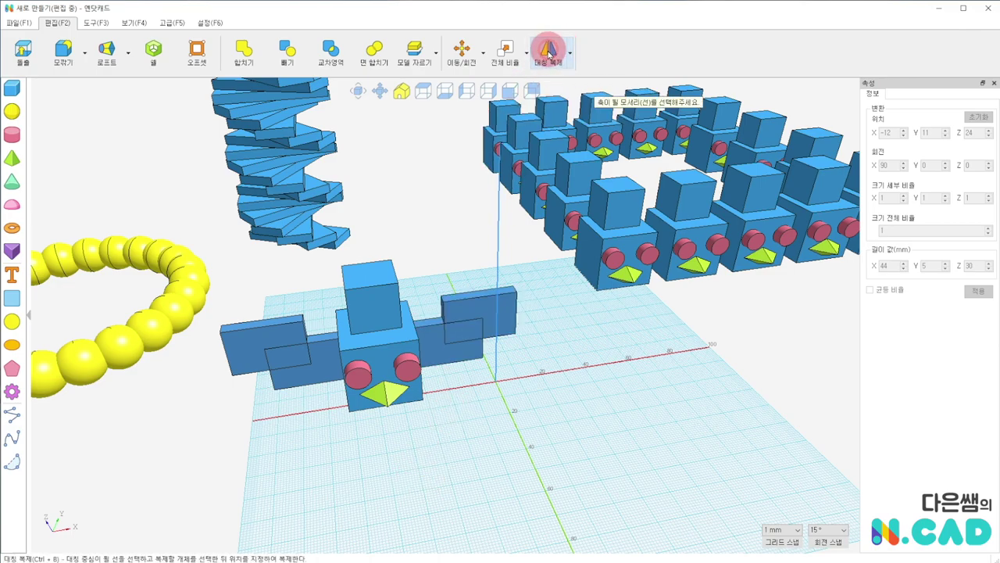
left_click(497, 374)
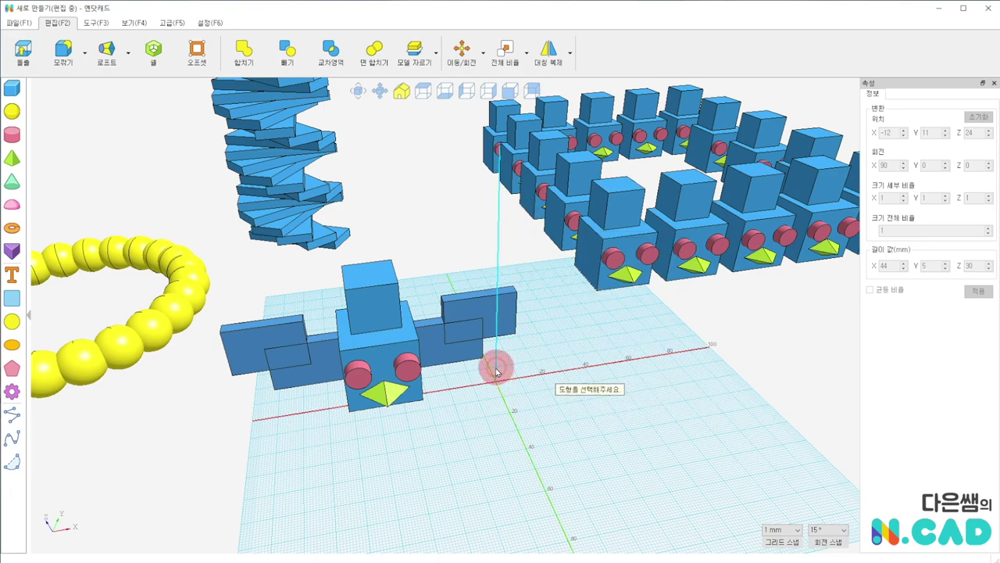
left_click(485, 314)
right_click_drag(597, 324, 594, 381)
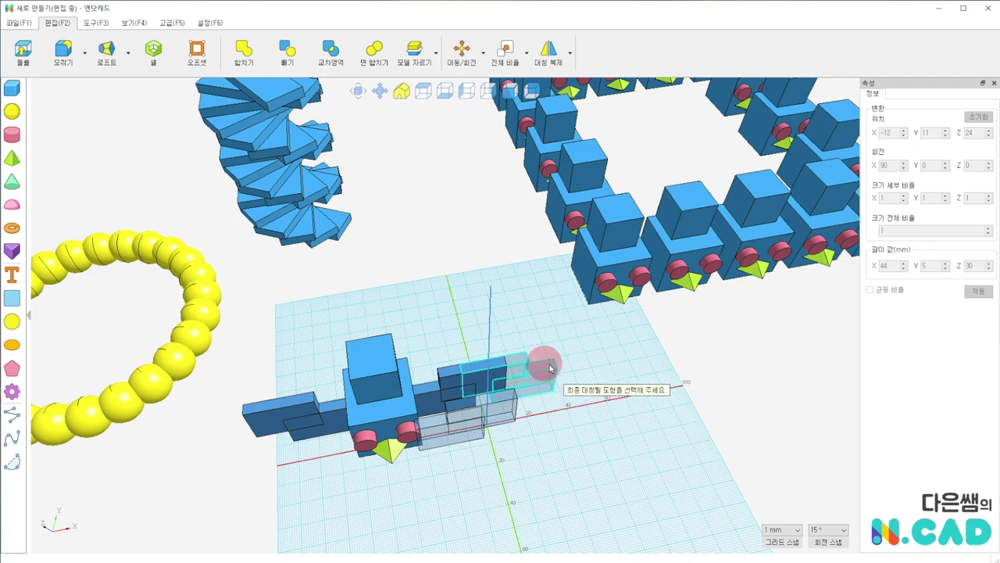
right_click_drag(523, 498, 490, 396)
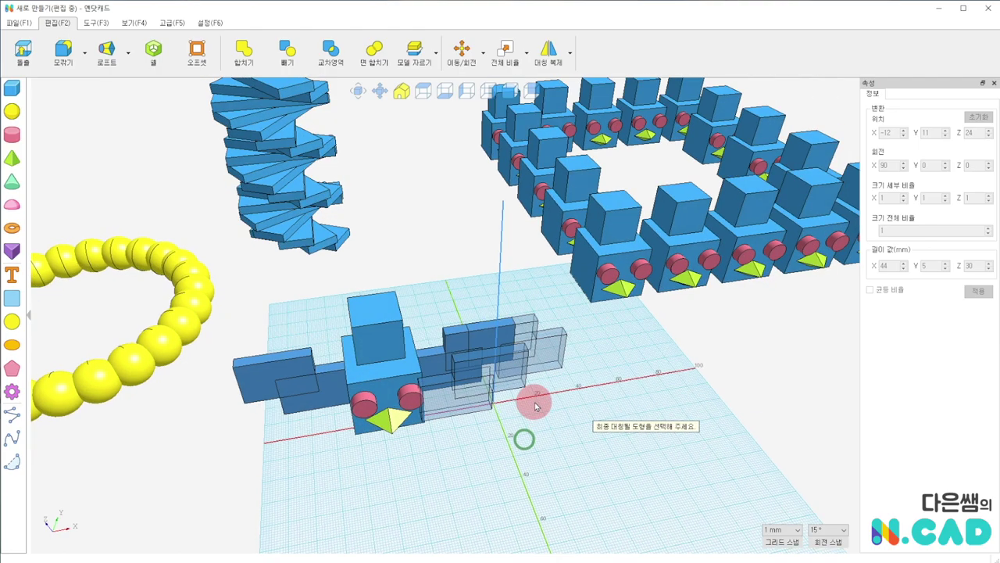
left_click(490, 396)
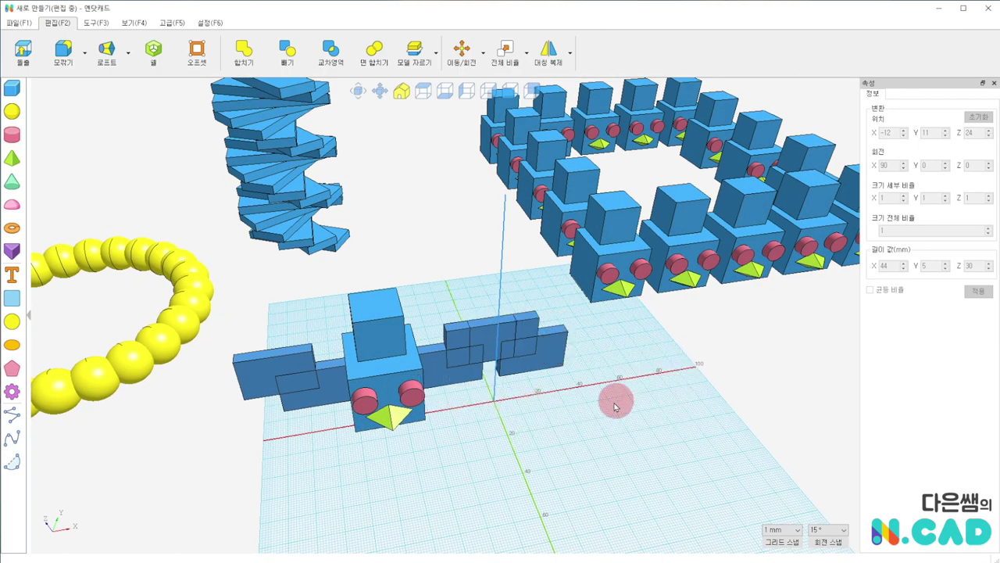
Select the robot's body and the extended right wing plates
left_click(382, 414)
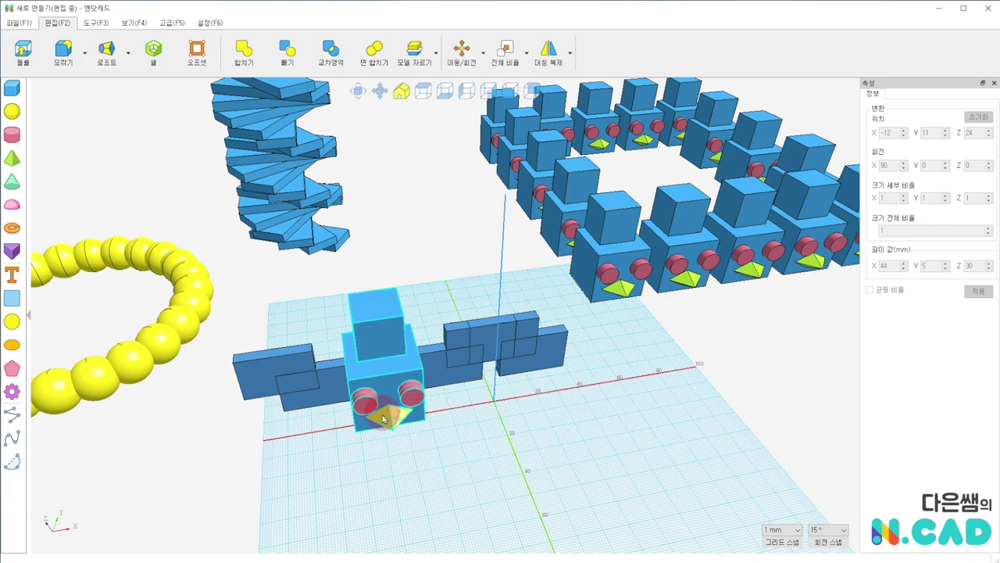
left_click(576, 414)
left_click(544, 373)
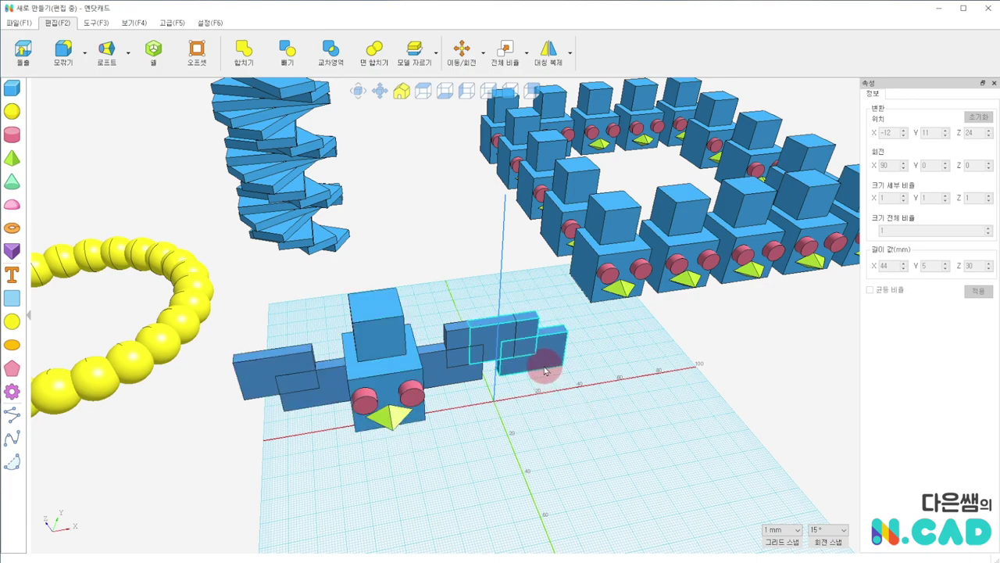